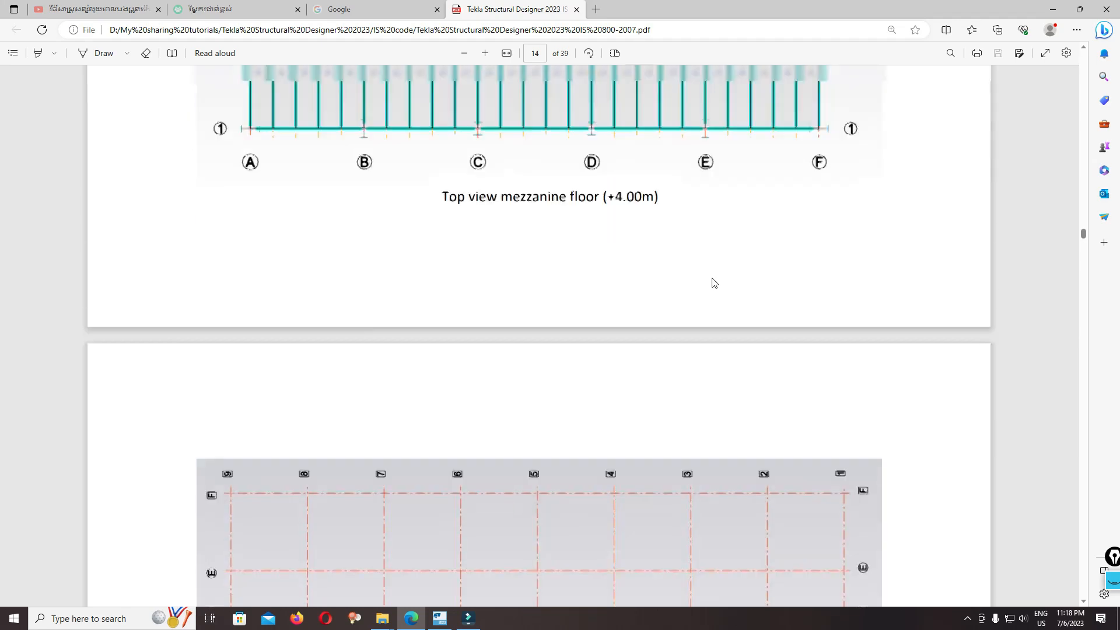
- Review the base-level plan and the frame 1 elevation in the PDF, ending in Tekla Structural Designer
scroll(552, 268, "down", 3)
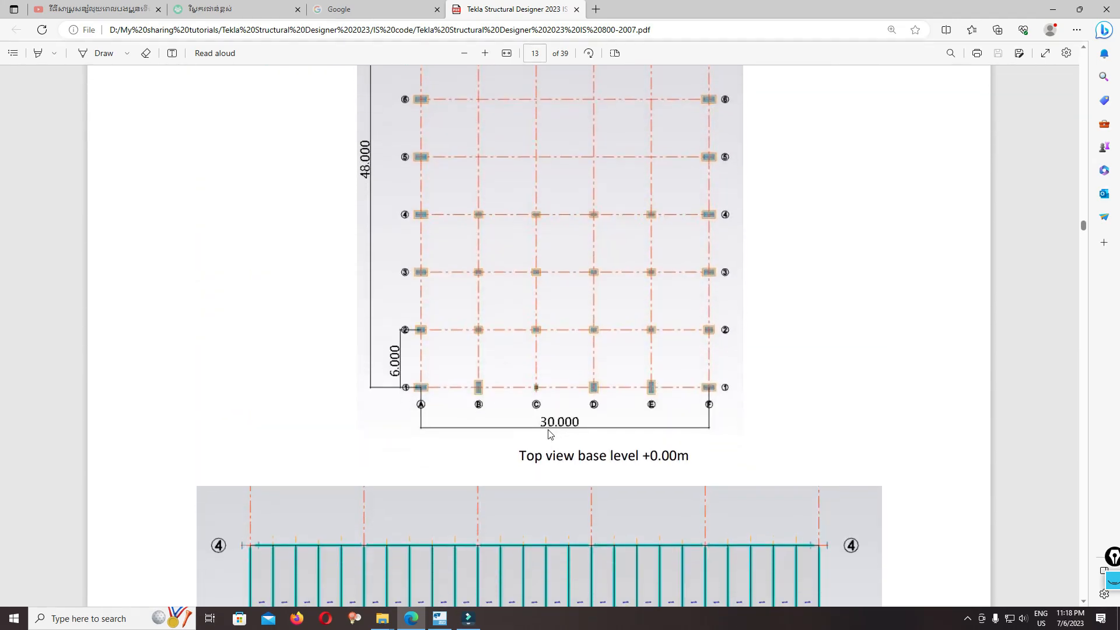
scroll(576, 401, "down", 10)
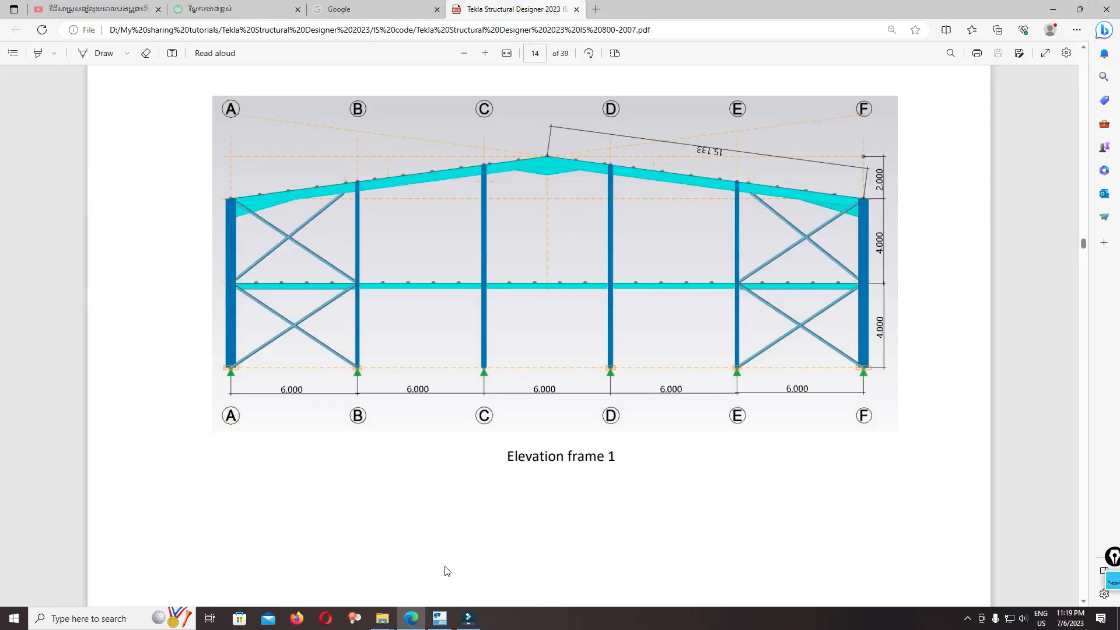
left_click(1044, 6)
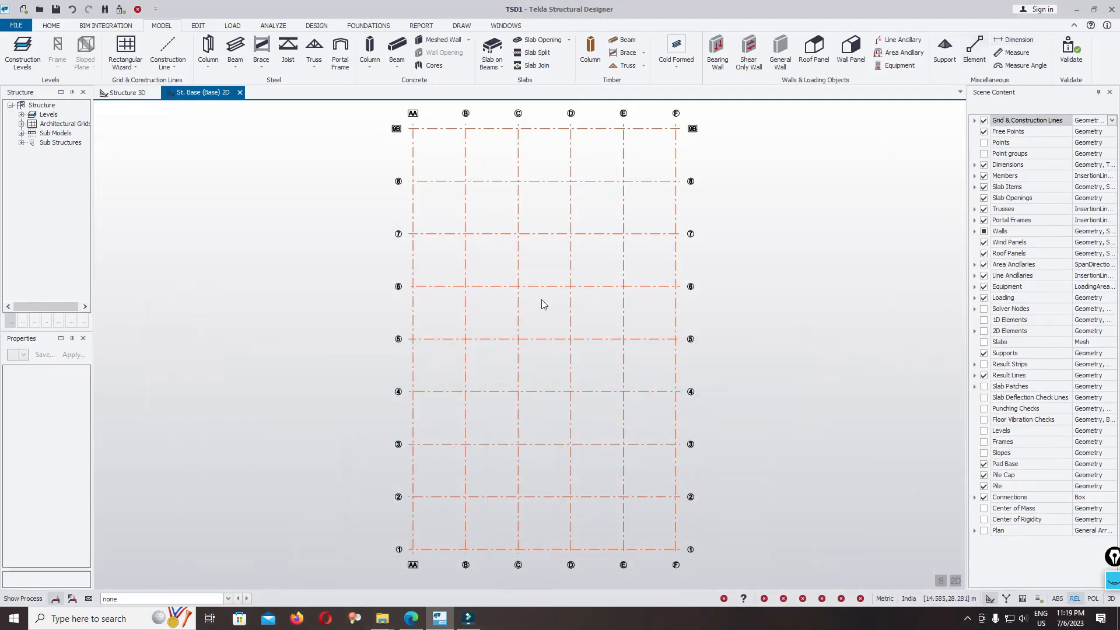
- Start a rolled steel column with its top level set to St. 2 (2) and autodesign turned off
left_click(209, 46)
left_click_drag(93, 391, 188, 393)
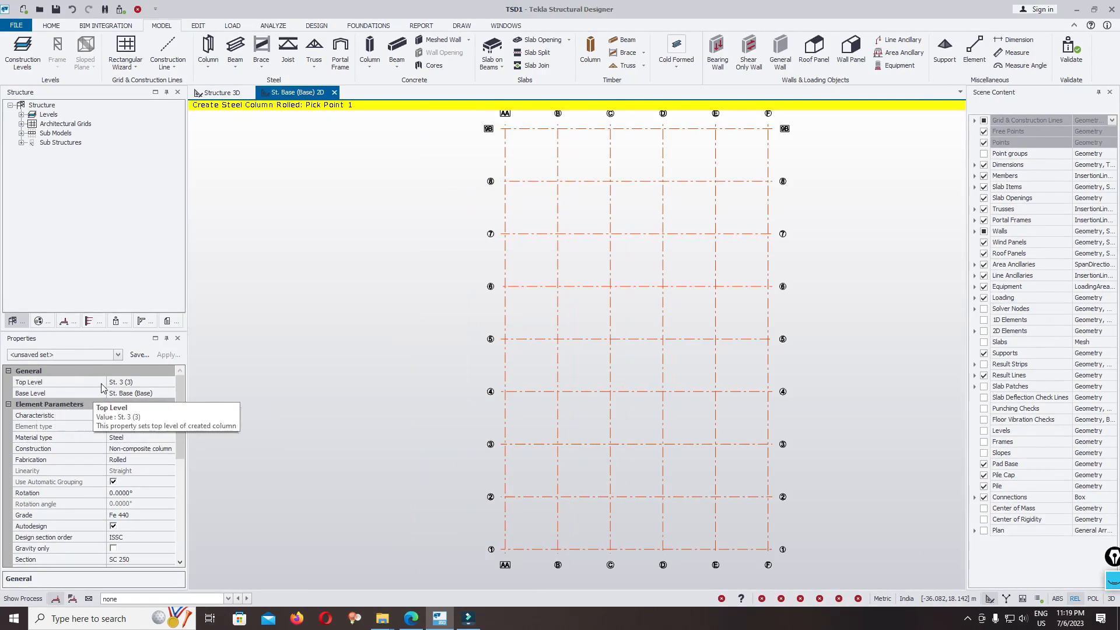
left_click(153, 382)
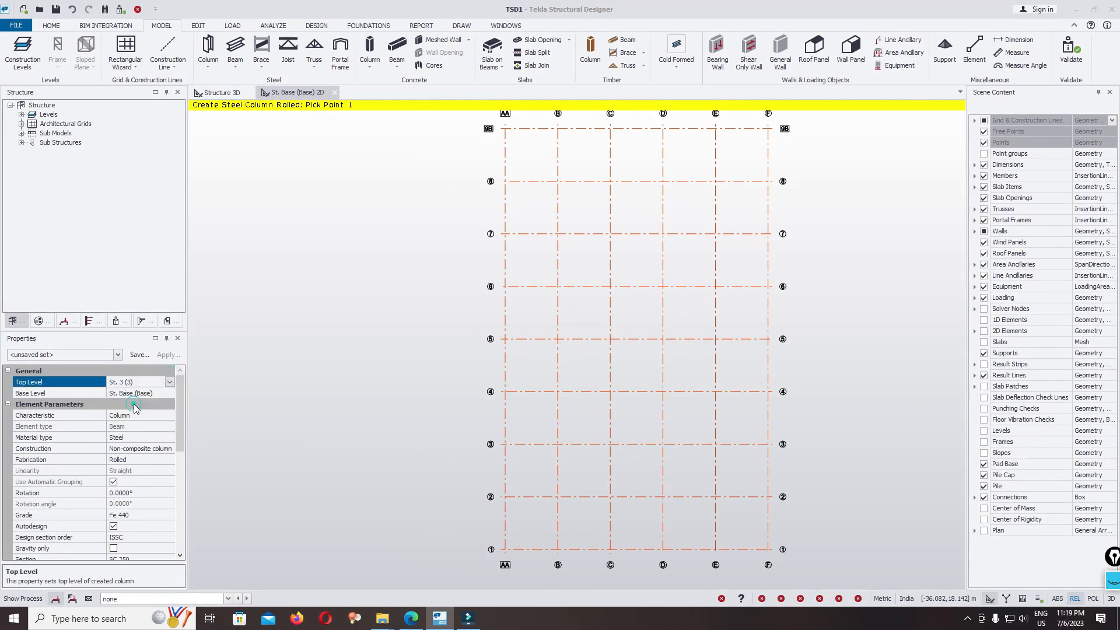
left_click(133, 405)
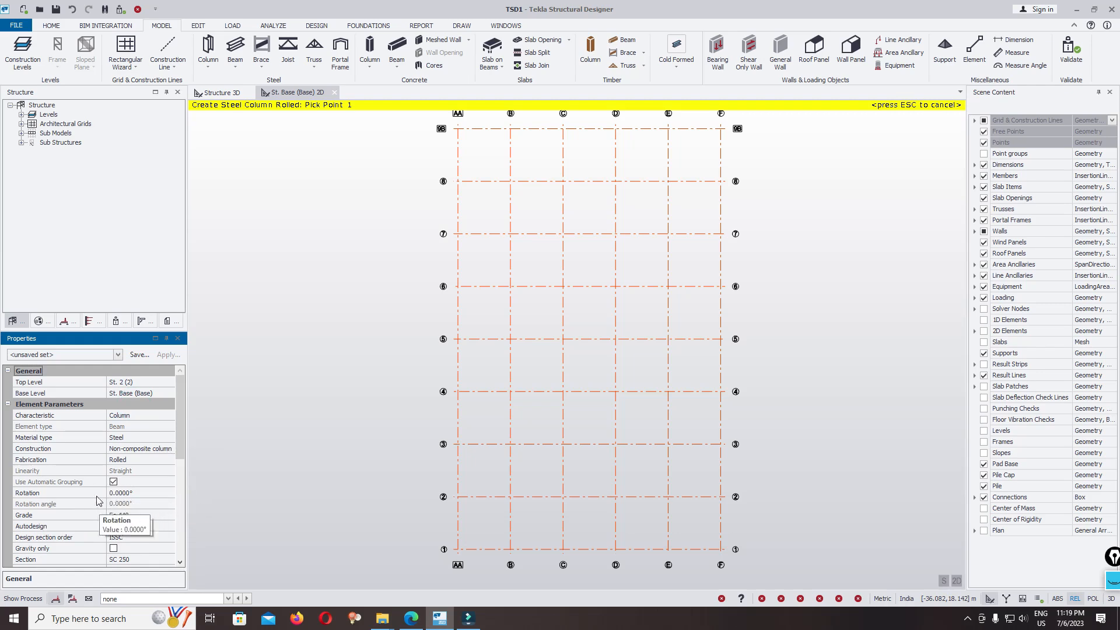
left_click_drag(182, 446, 179, 467)
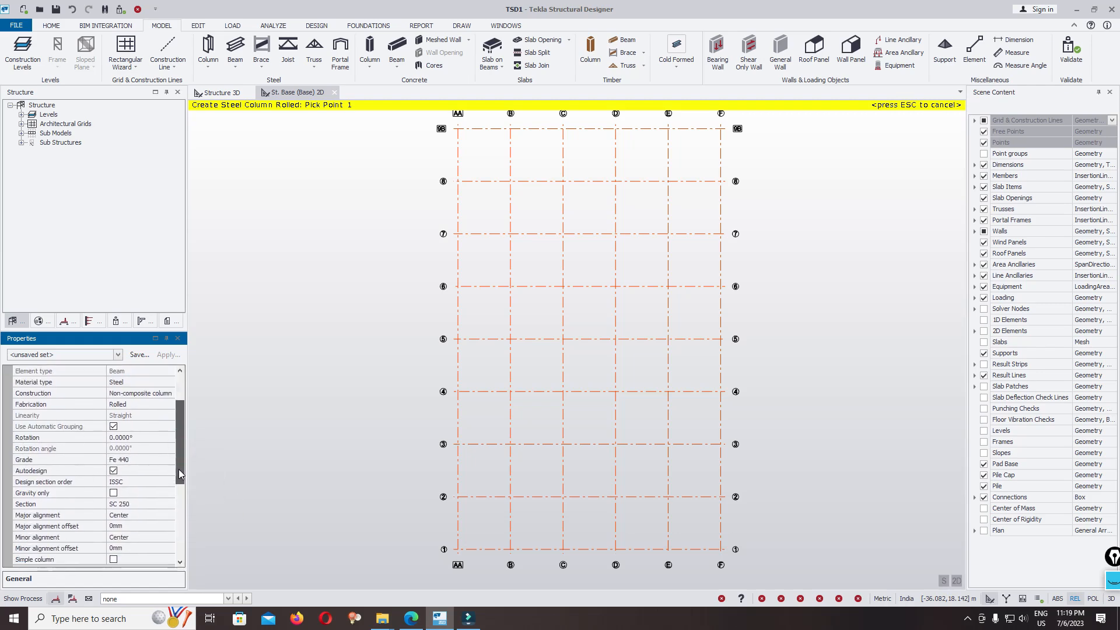
left_click(114, 472)
- Set the column section to ISP NPB 500x200x79.36 from the Narrow Flange Parallel Beams (SAIL) group
left_click_drag(180, 449, 177, 468)
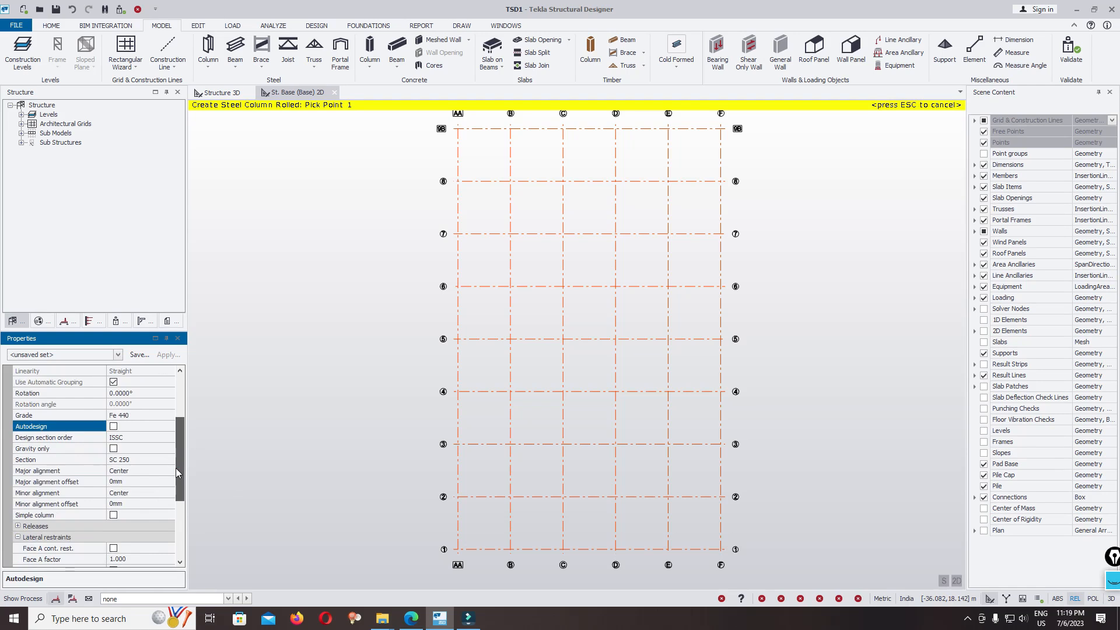
left_click_drag(176, 468, 176, 474)
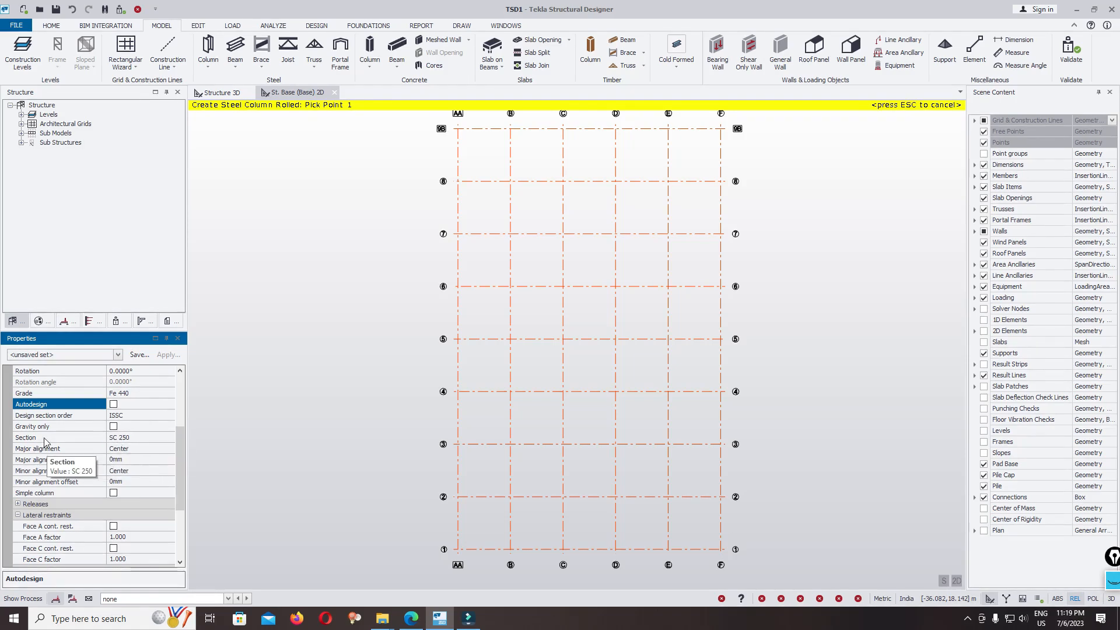
left_click(148, 439)
left_click(170, 437)
left_click(154, 461)
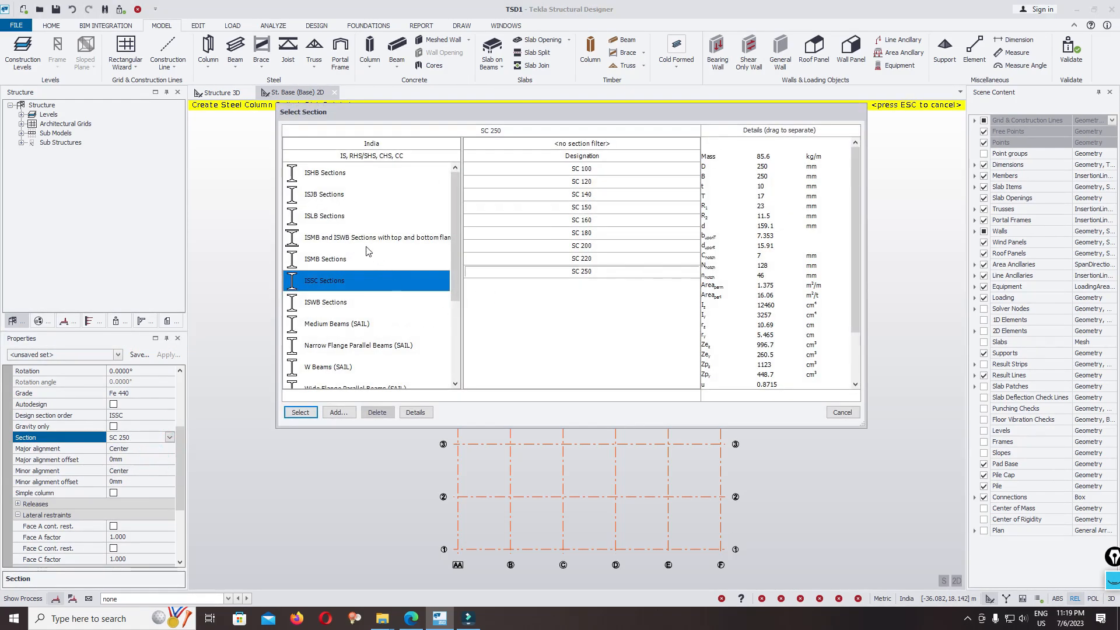
scroll(365, 266, "down", 1)
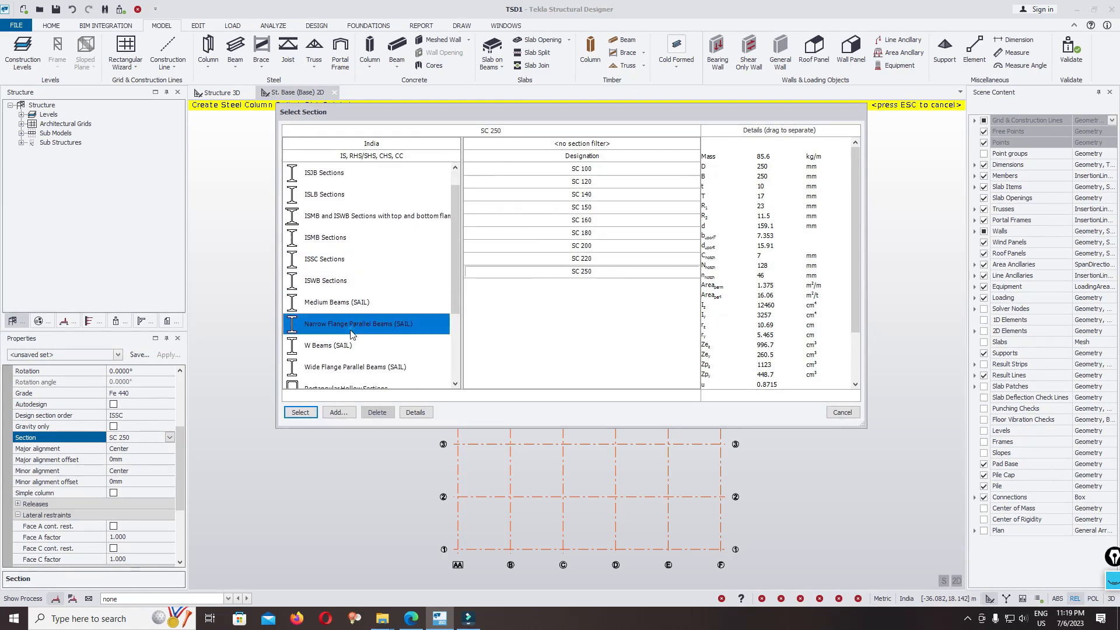
left_click(350, 327)
scroll(539, 292, "down", 4)
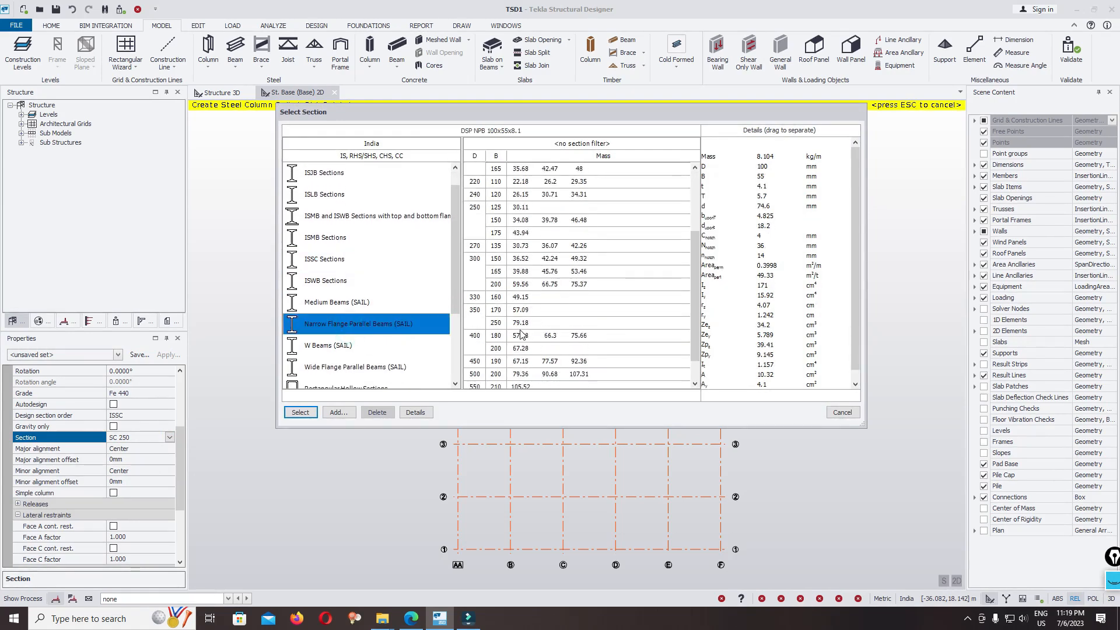
left_click(477, 344)
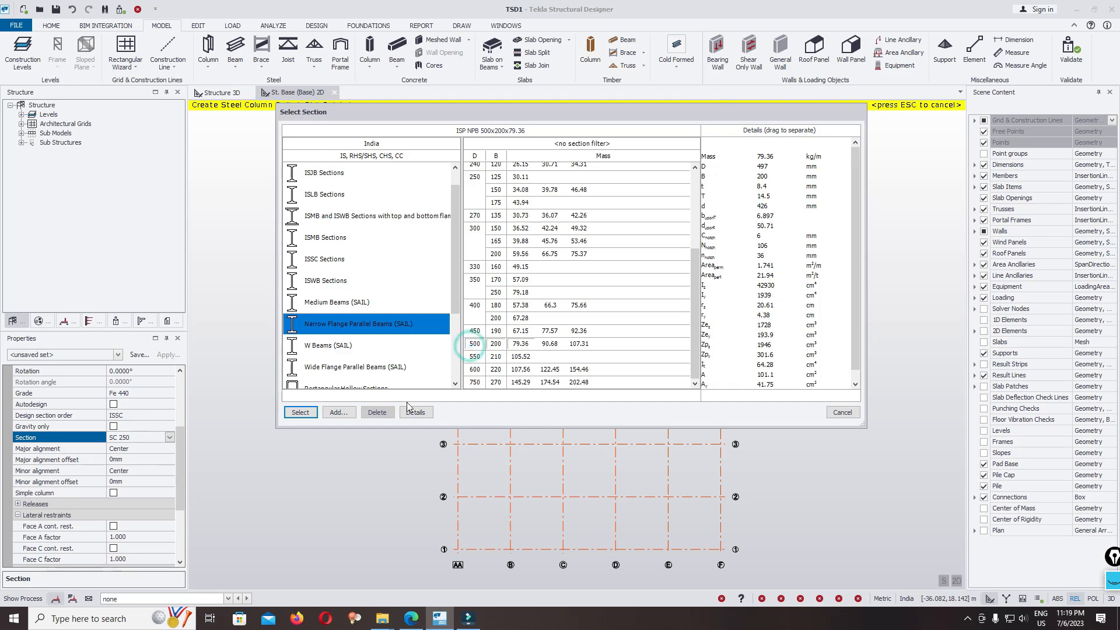
left_click(300, 412)
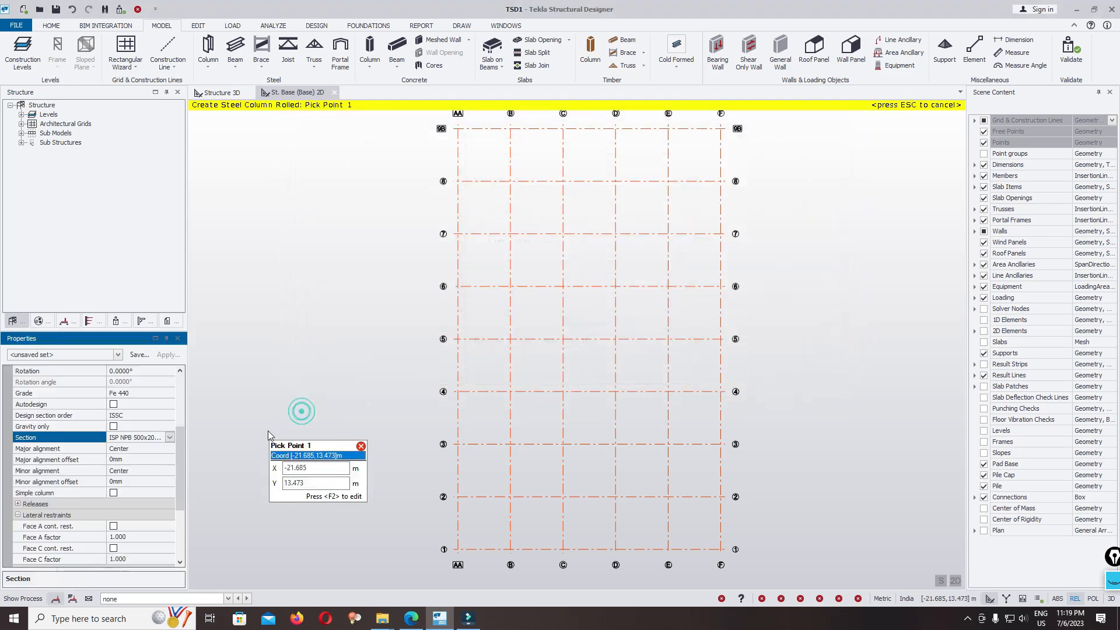
- Choose DSP NPB among the available India design section orders for the column
left_click(146, 414)
left_click(169, 416)
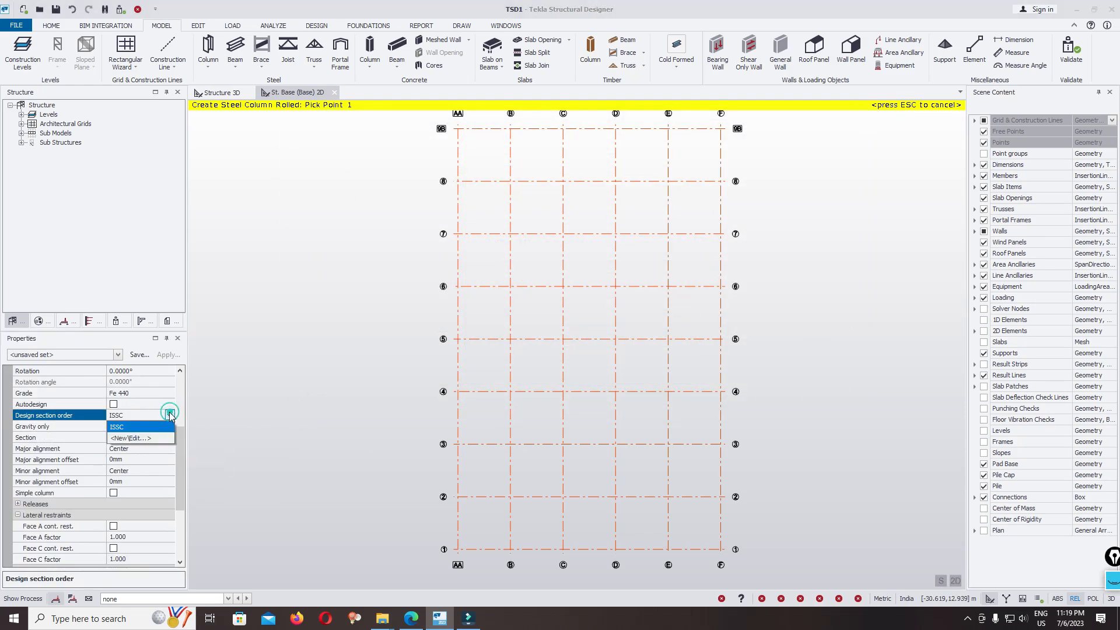
left_click(138, 443)
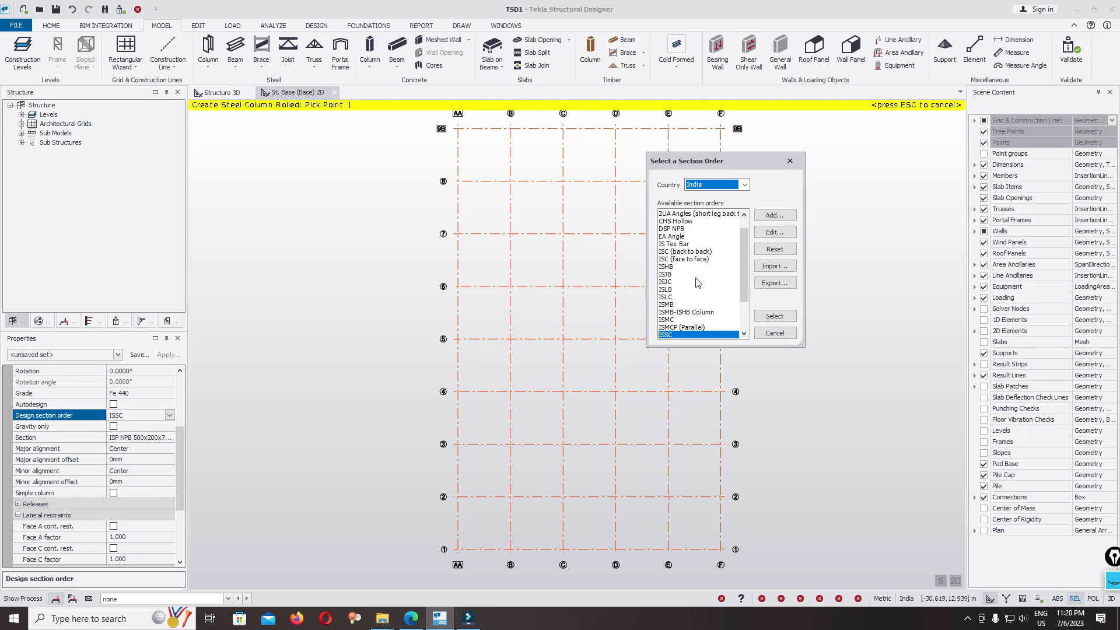
scroll(683, 269, "up", 1)
left_click(678, 244)
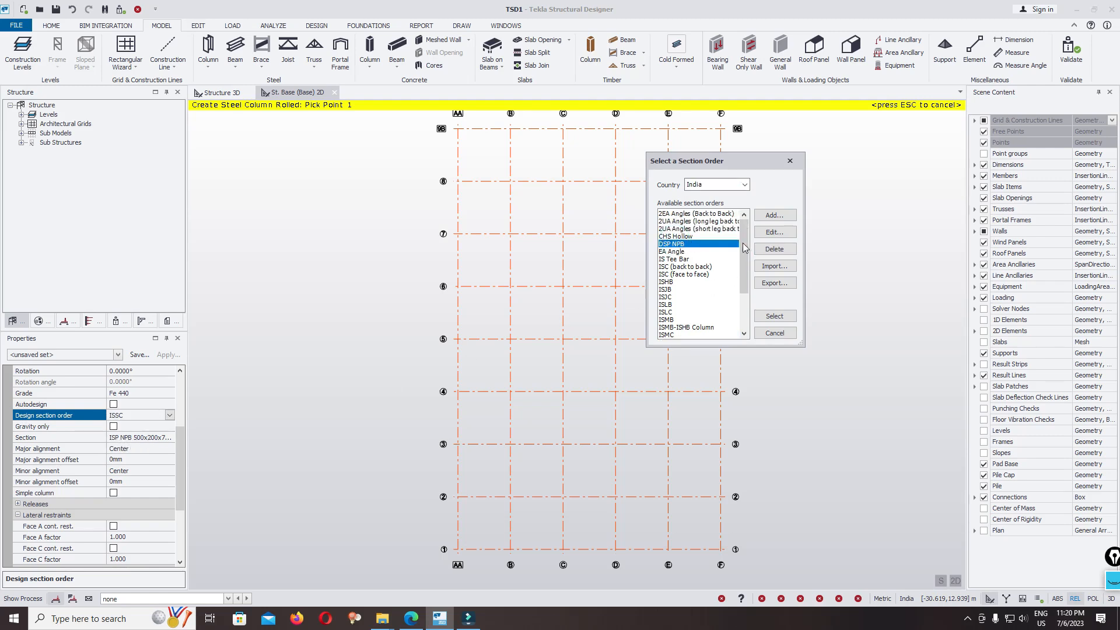
left_click(770, 215)
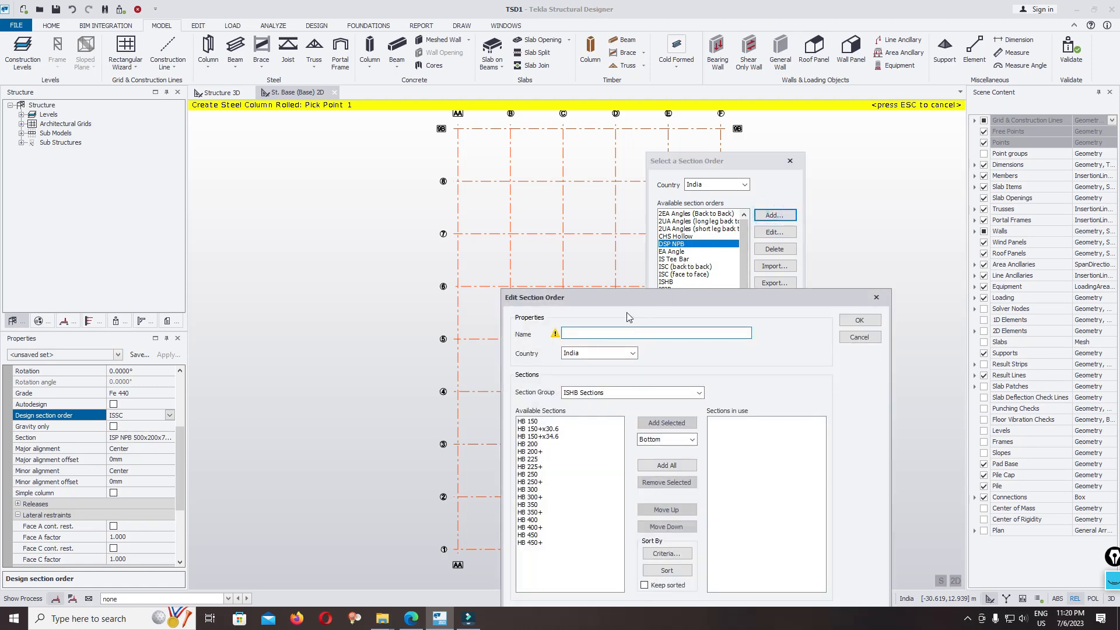
left_click(699, 392)
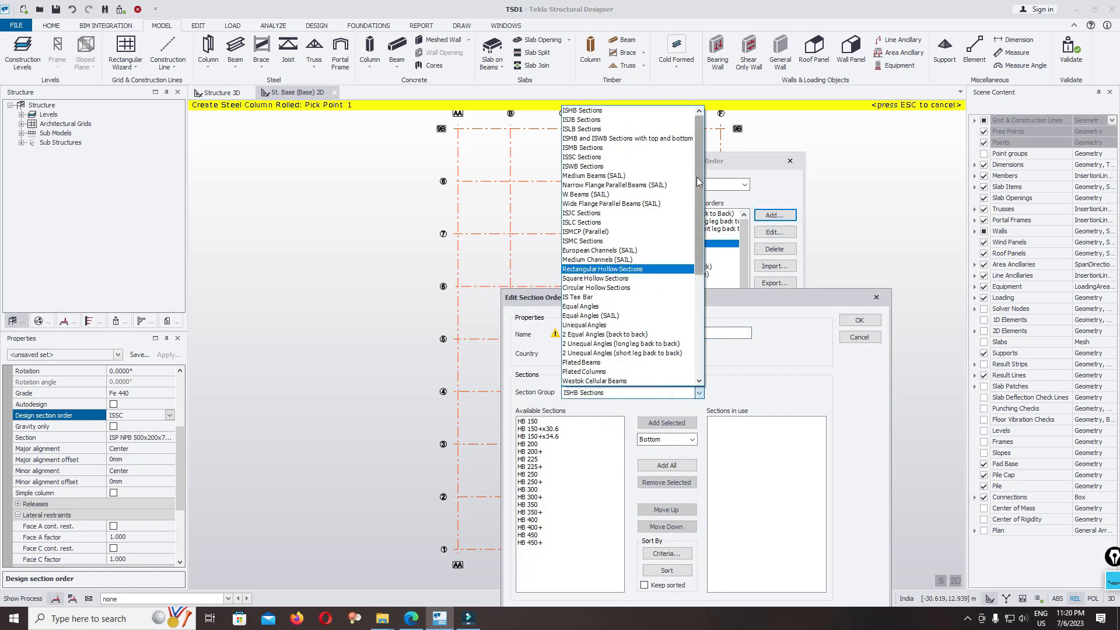
scroll(641, 150, "down", 2)
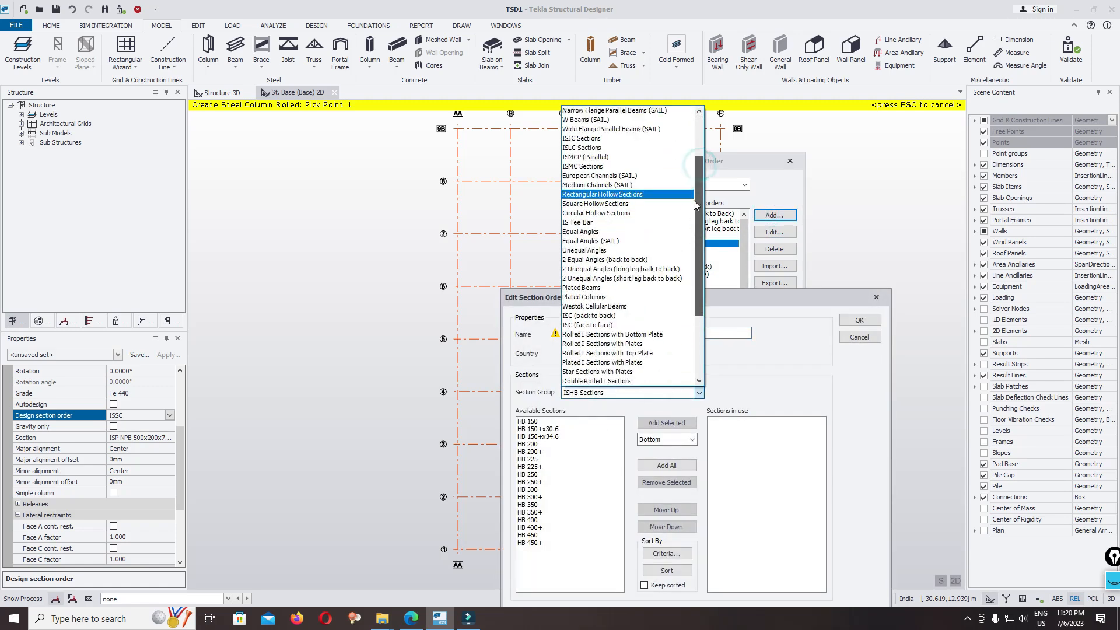
left_click(619, 129)
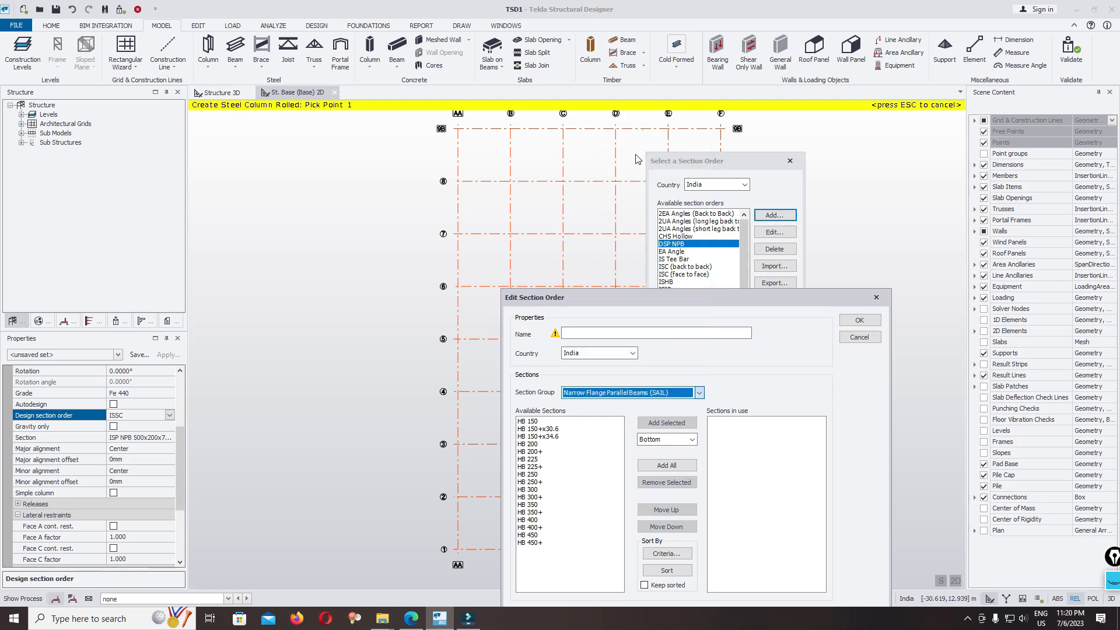
left_click(596, 336)
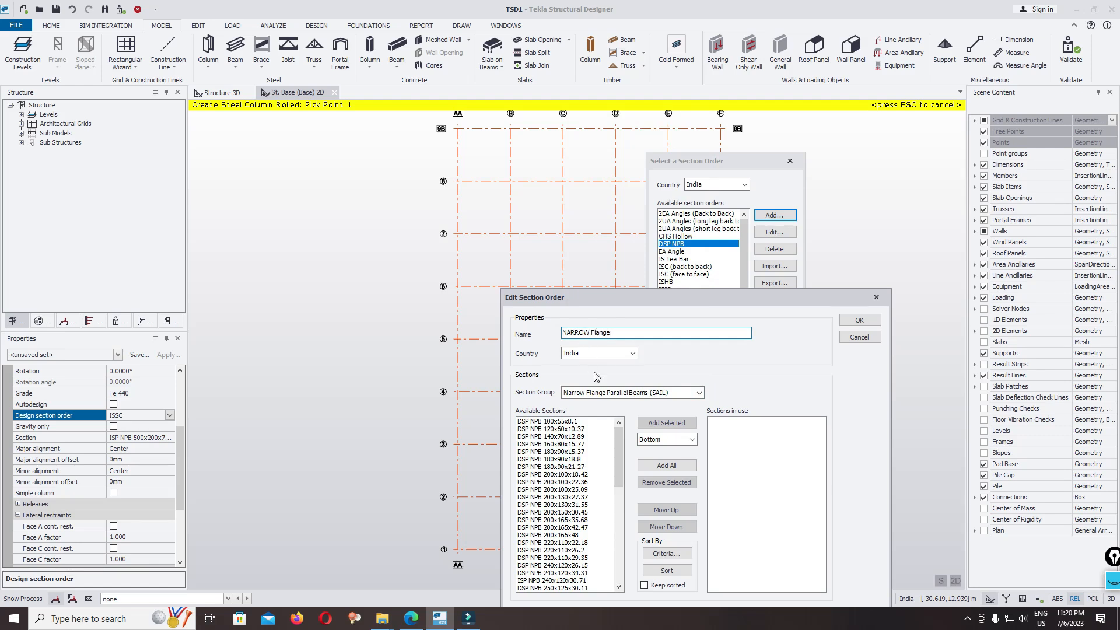
left_click(668, 465)
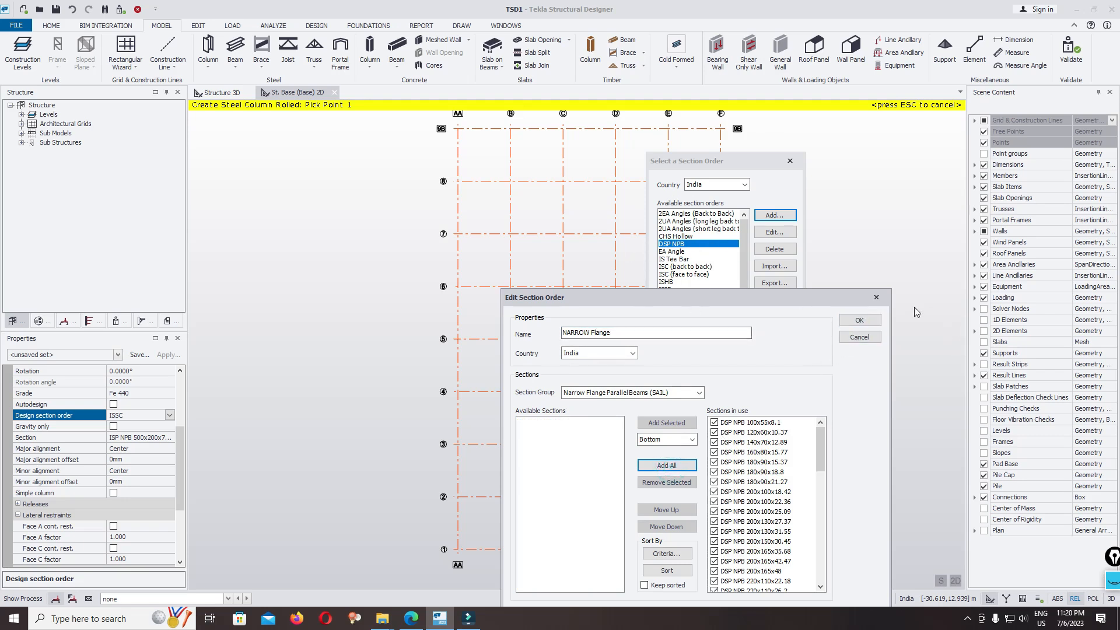
left_click(876, 297)
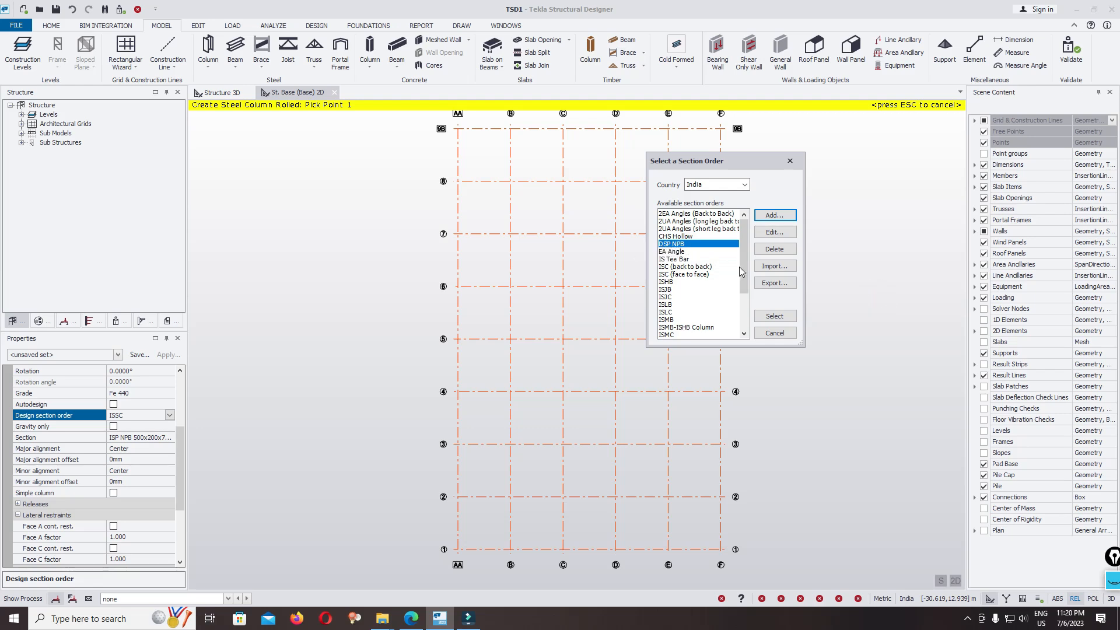
- Apply the DSP NPB section order and place columns rotated 90° at all grid intersections along line AA
left_click(774, 316)
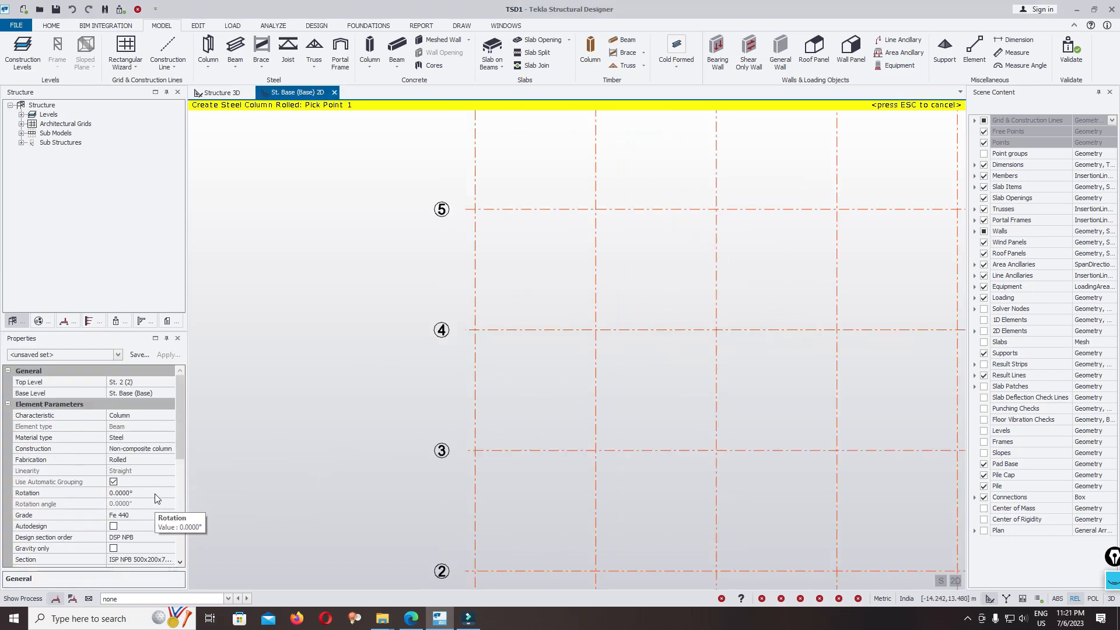
left_click(155, 494)
left_click(169, 494)
left_click(133, 516)
scroll(522, 312, "down", 6)
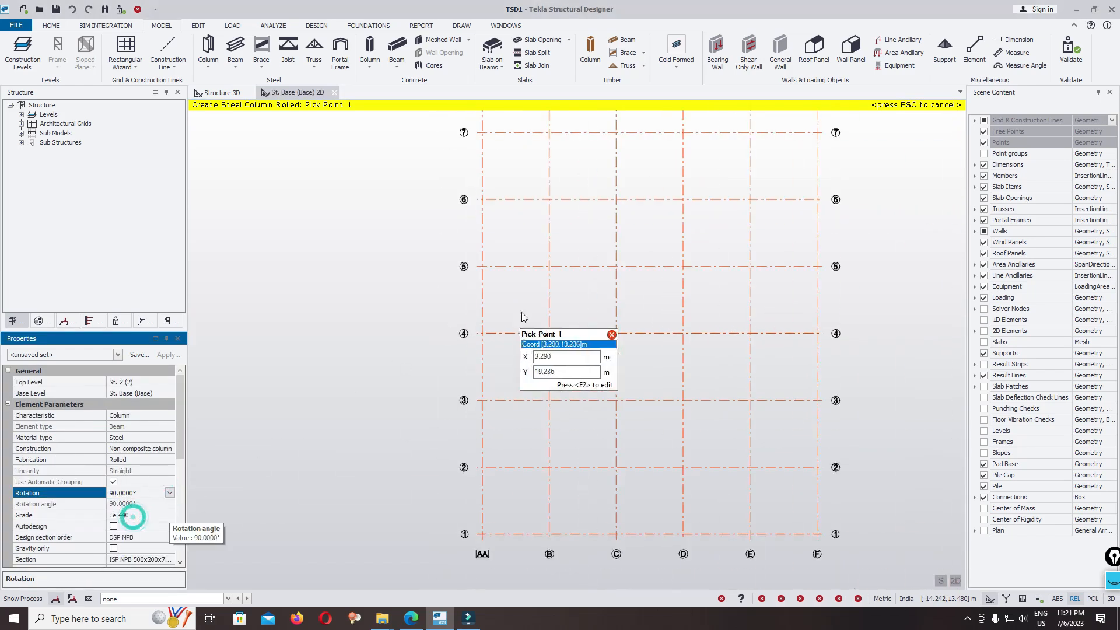
left_click_drag(492, 119, 533, 411)
- Place columns rotated -90° at all grid intersections along line F
left_click(155, 493)
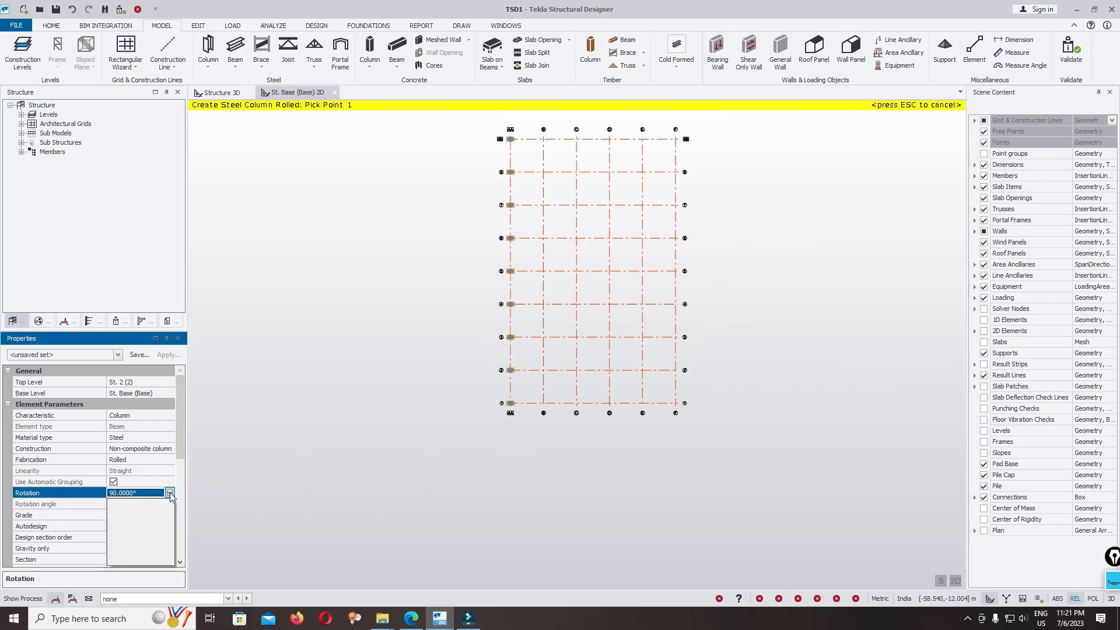
left_click(169, 493)
left_click(124, 537)
scroll(729, 134, "up", 2)
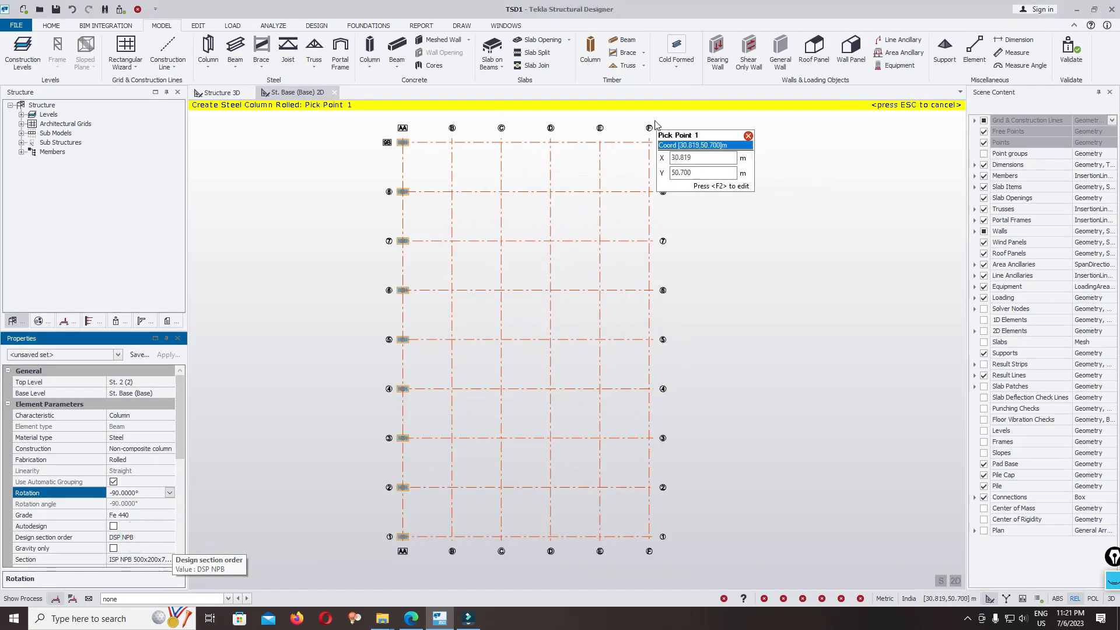
left_click_drag(636, 137, 657, 551)
scroll(684, 383, "up", 2)
- Examine the orientation of the columns along both edge grid lines in the 3D structure view
left_click(221, 93)
middle_click(775, 505)
middle_click(775, 505)
right_click_drag(775, 505, 736, 521)
scroll(463, 301, "up", 2)
scroll(700, 513, "up", 3)
middle_click_drag(558, 483, 542, 424)
scroll(515, 440, "up", 10)
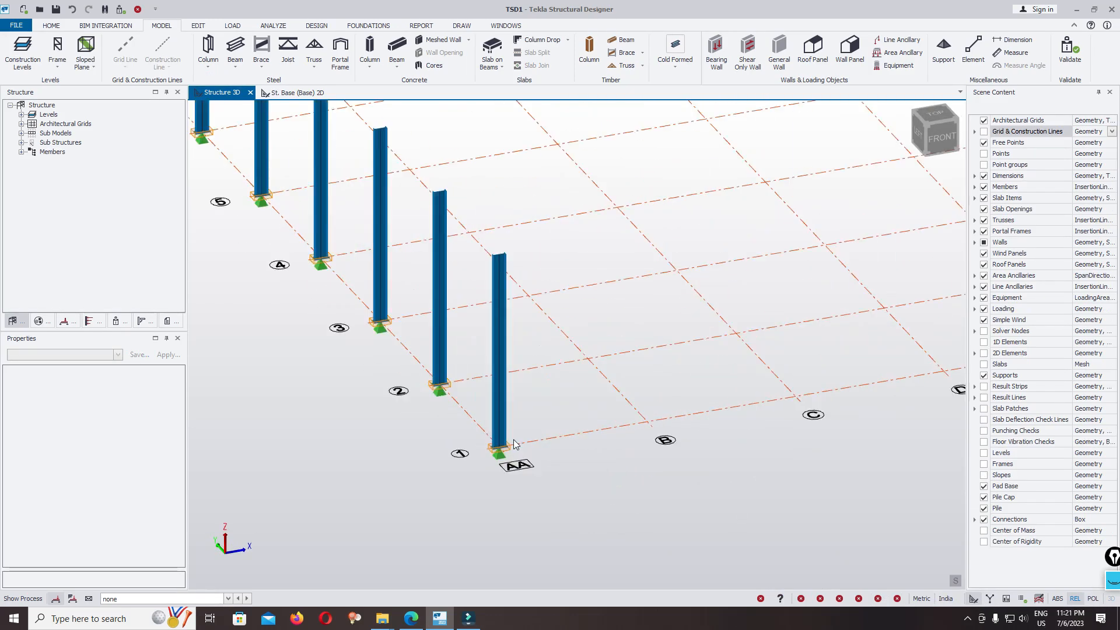
scroll(498, 441, "down", 8)
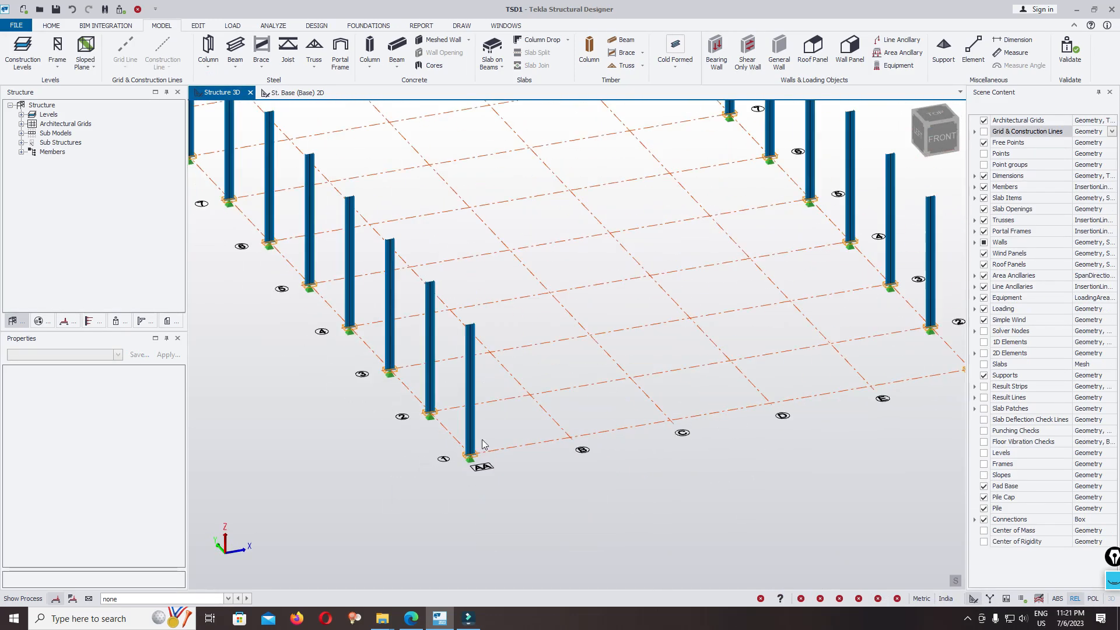
scroll(473, 330, "up", 2)
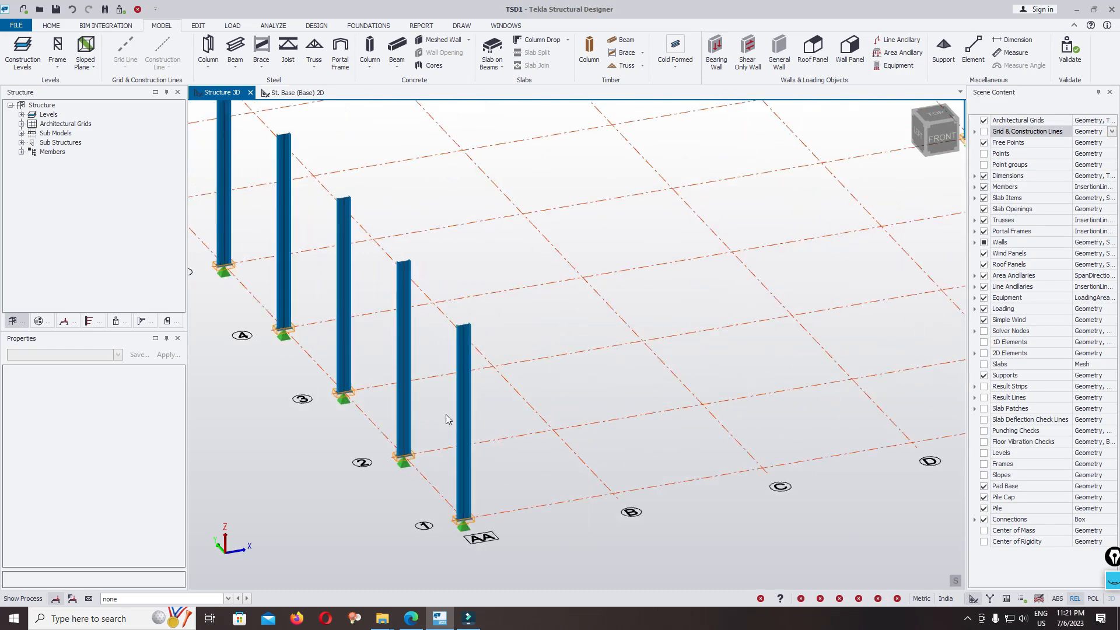
scroll(442, 386, "down", 3)
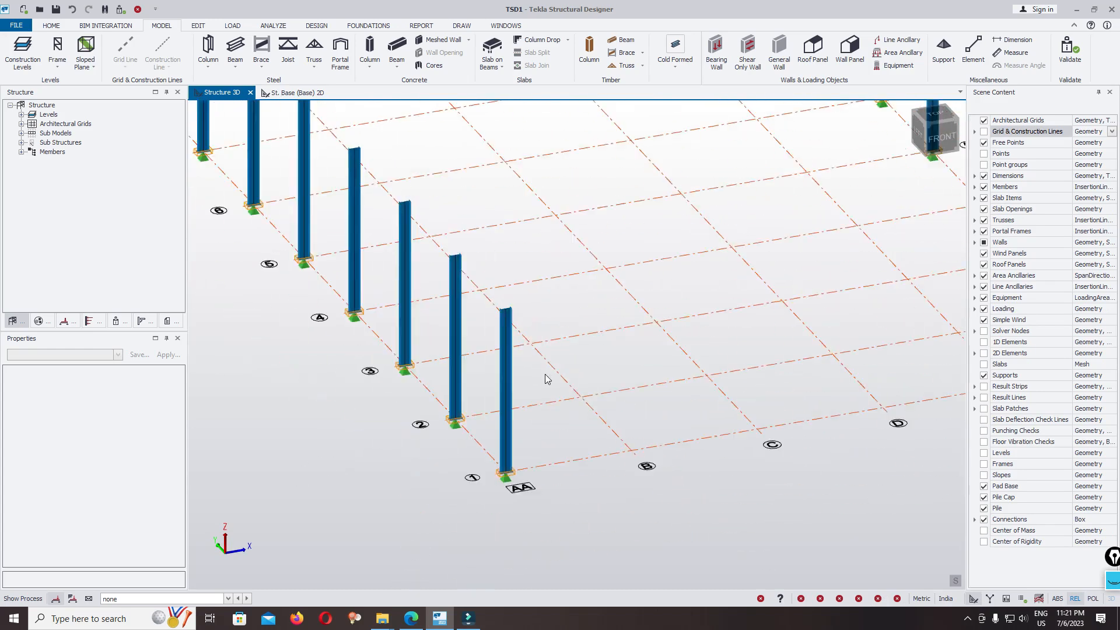
- Create a frame on grid line 1 and expand the Frames branch of the structure tree
left_click(57, 50)
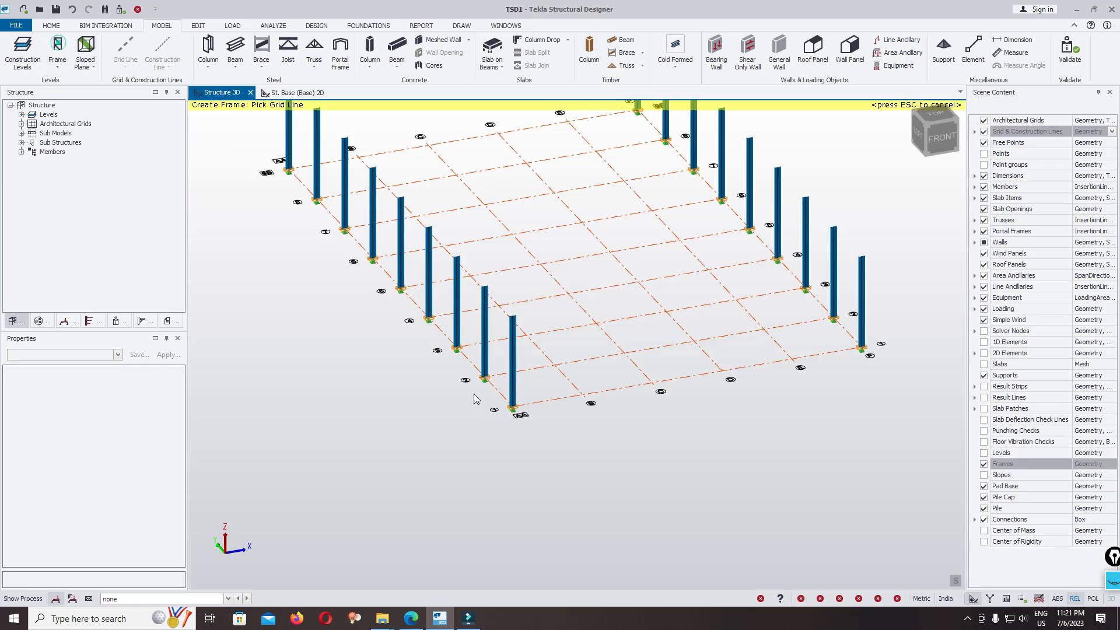
left_click(529, 409)
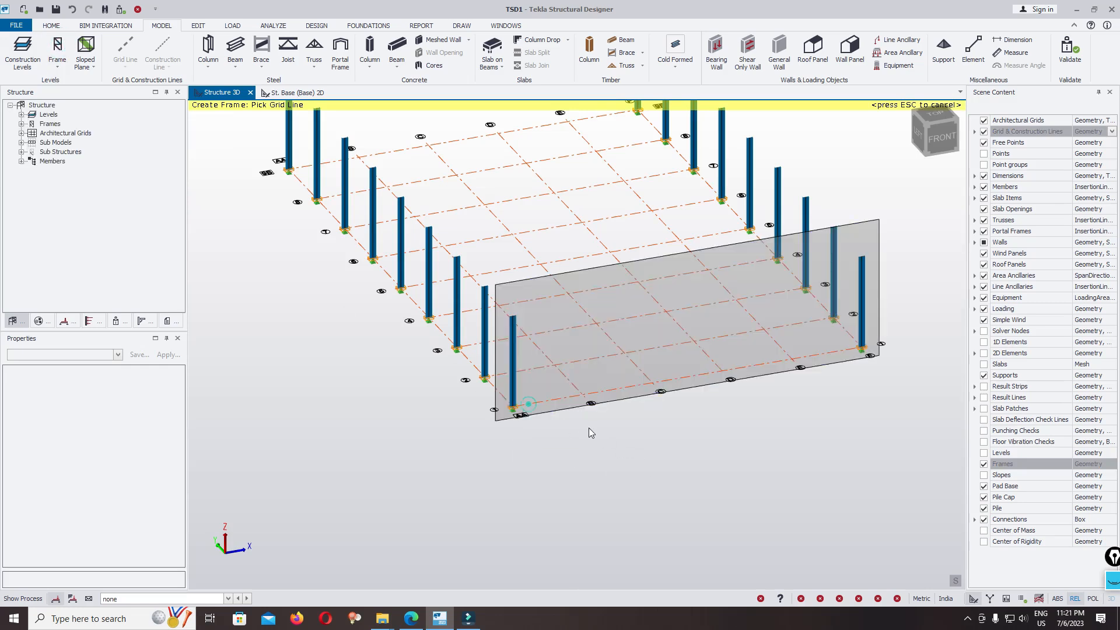
left_click(27, 124)
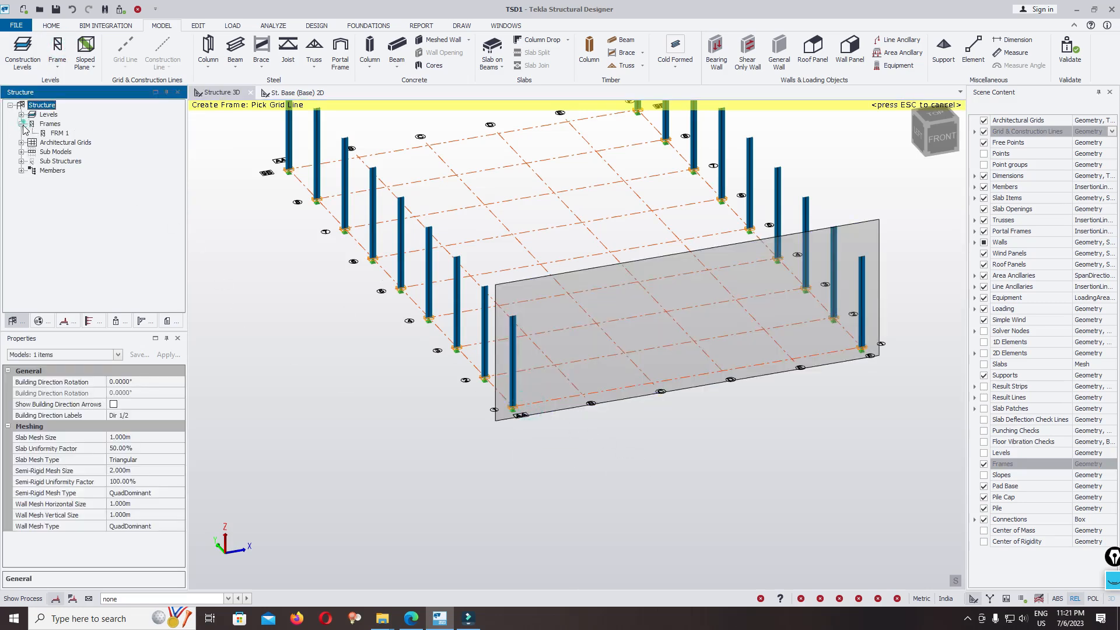
- Open the FRM 1 view and set up a steel beam with autodesign off, DSP NPB section order and no continuous top flange restraint
double_click(57, 133)
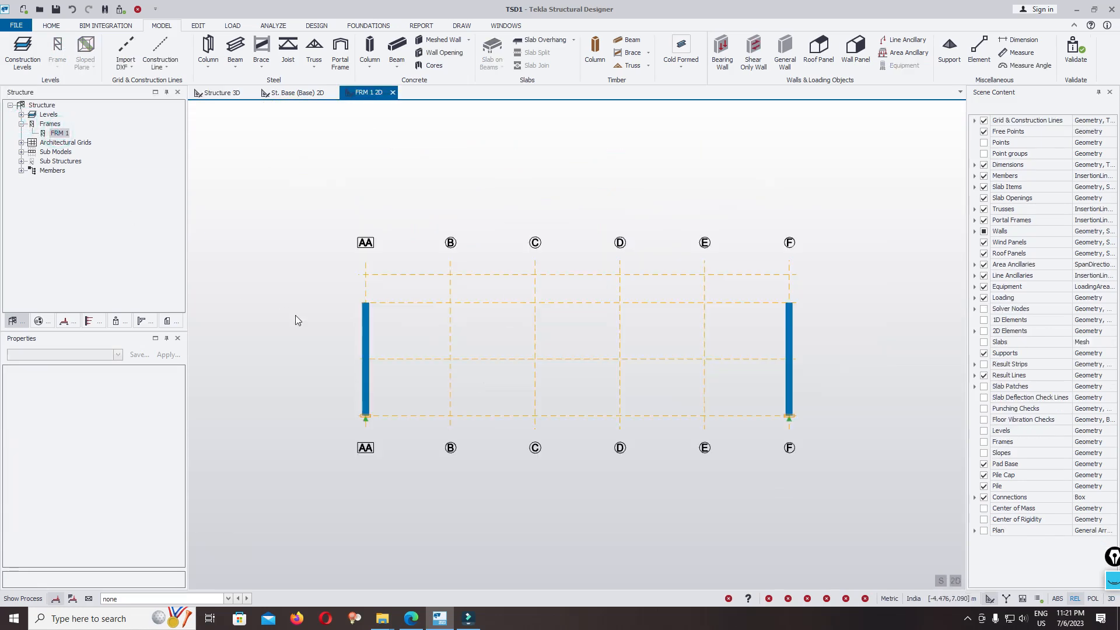
left_click(236, 46)
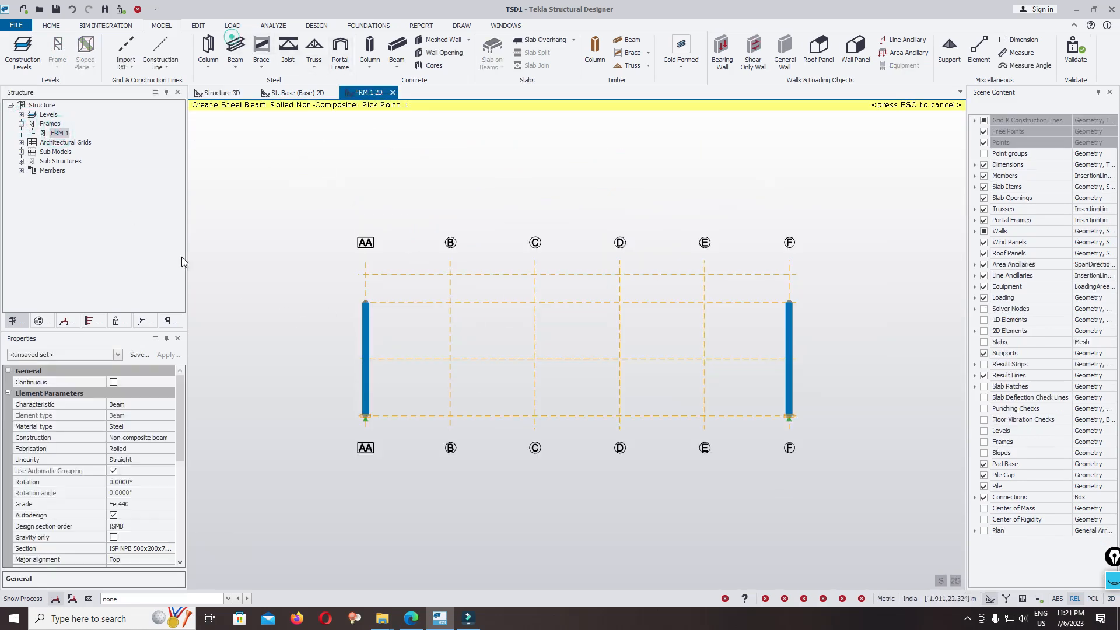
left_click_drag(179, 424, 176, 449)
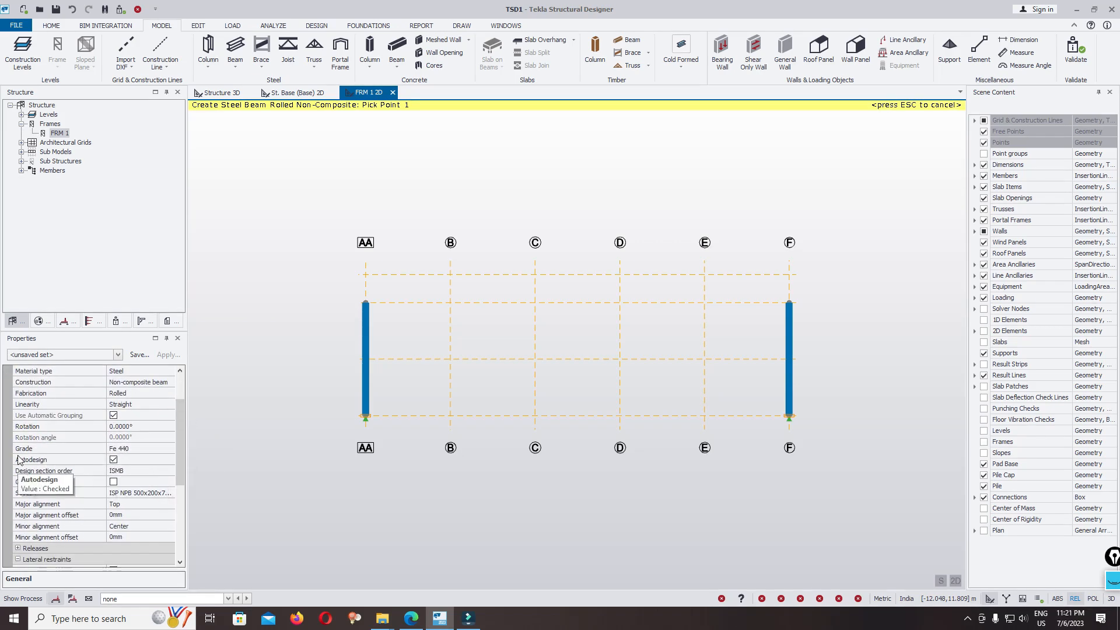
left_click(113, 460)
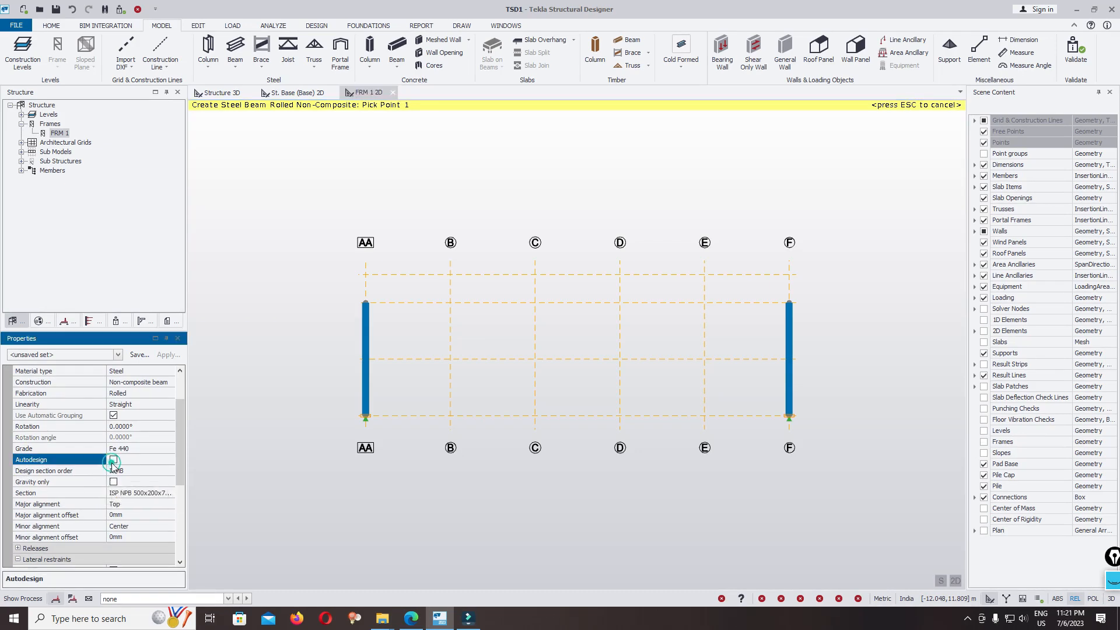
scroll(178, 458, "down", 2)
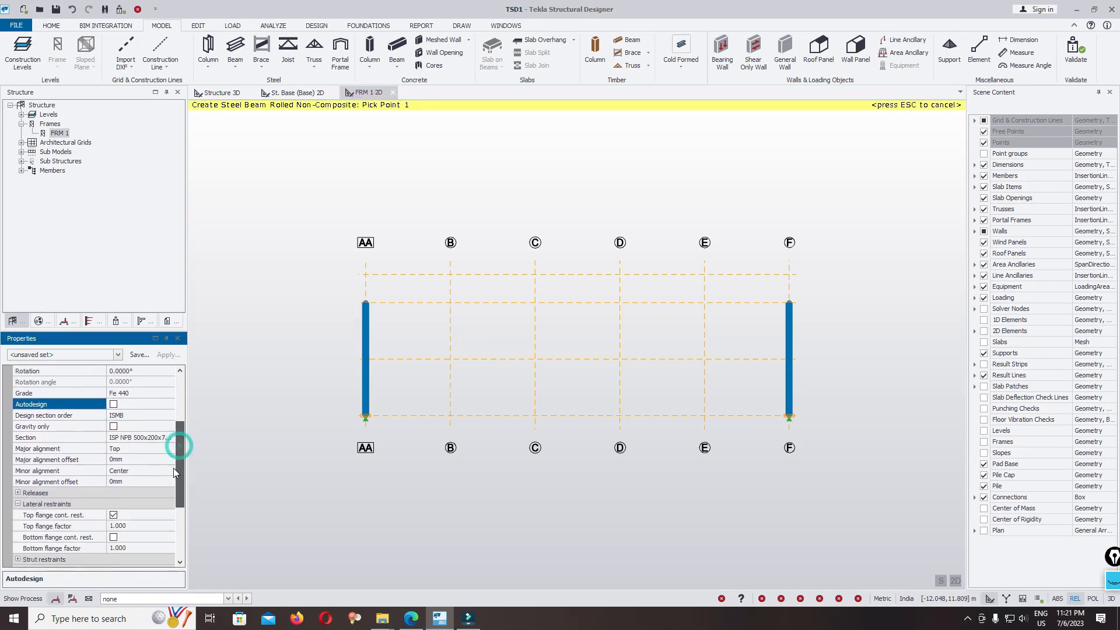
left_click(166, 416)
left_click(170, 415)
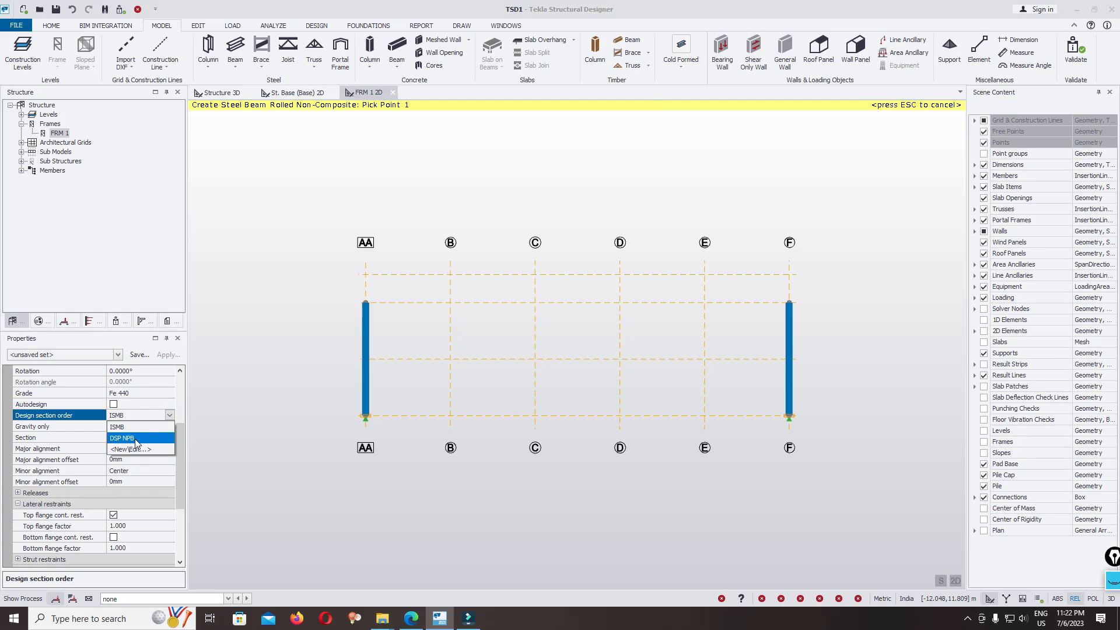
left_click(137, 443)
left_click_drag(179, 448, 180, 468)
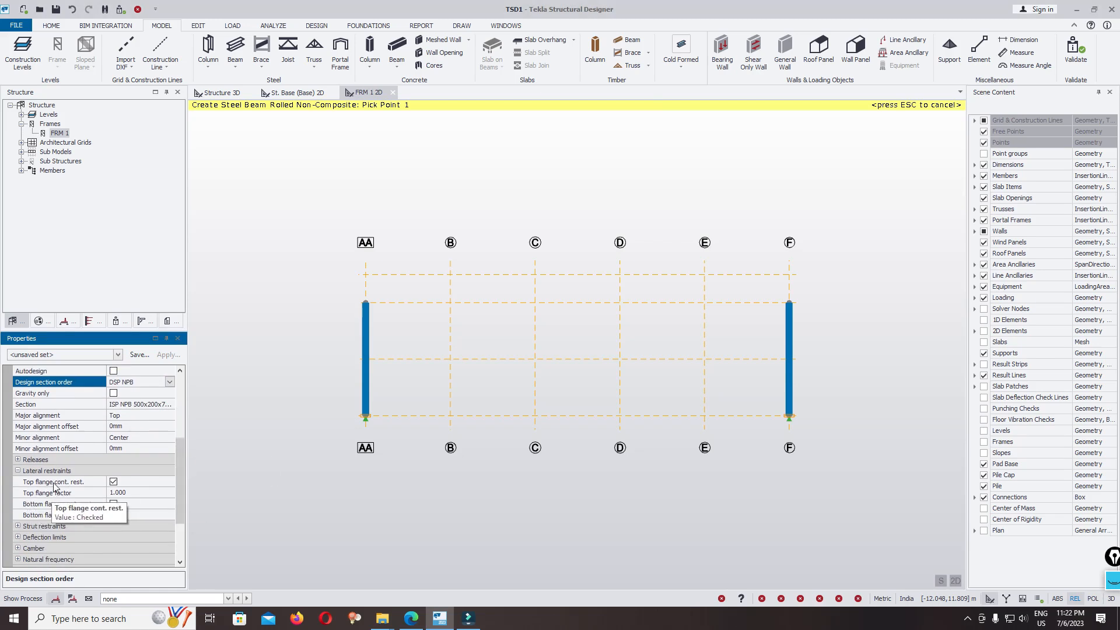
left_click(113, 481)
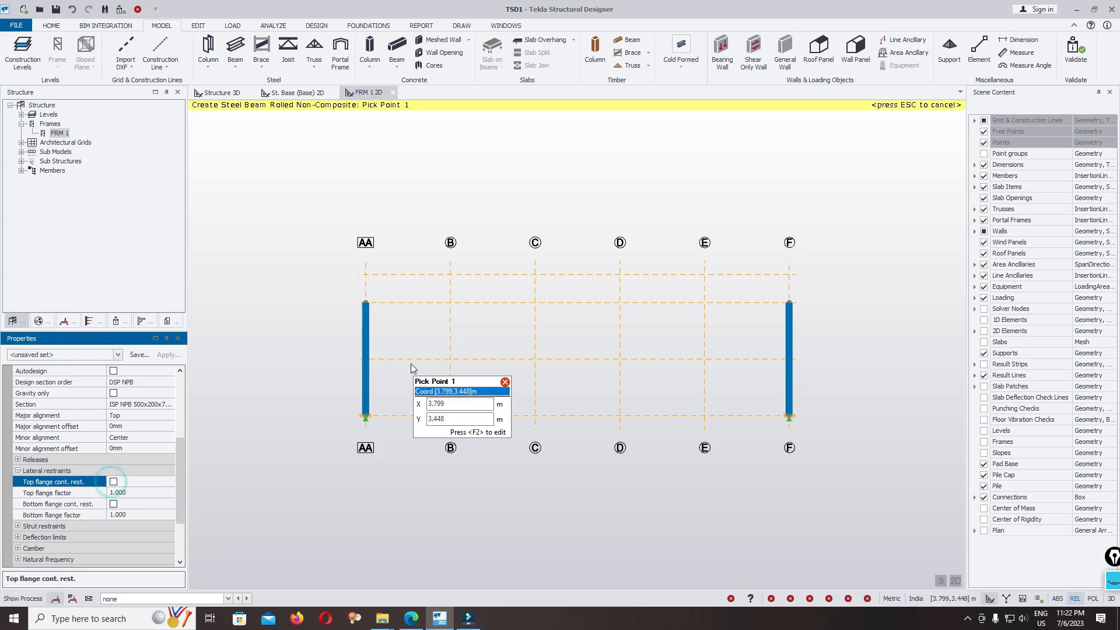
- Place a horizontal steel beam from the top of the AA column to grid line C
left_click(365, 303)
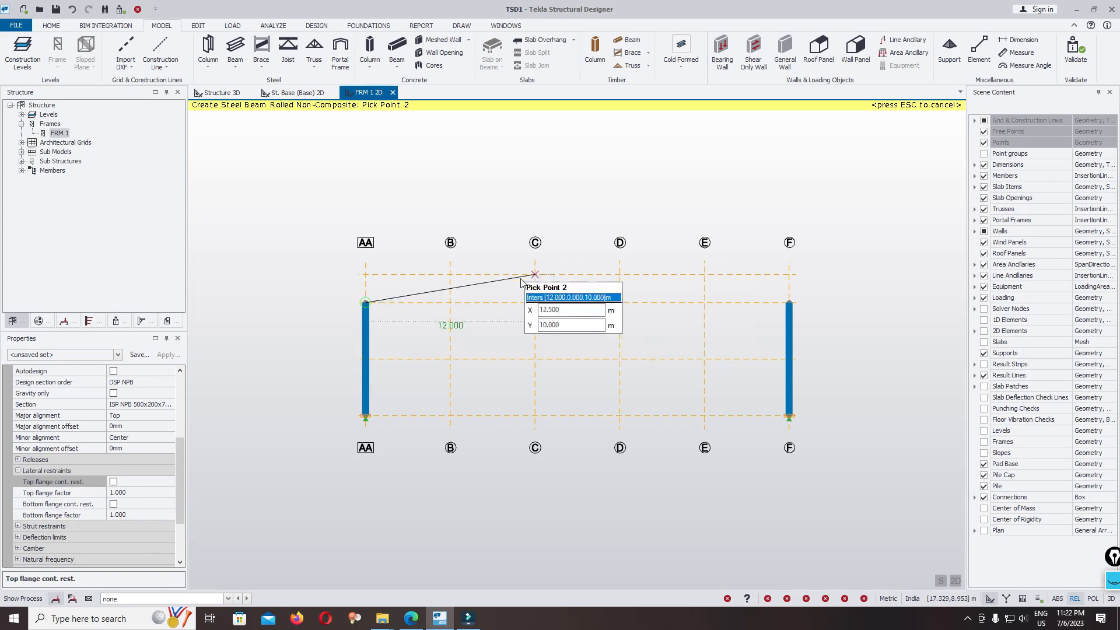
scroll(579, 274, "up", 3)
scroll(601, 279, "down", 4)
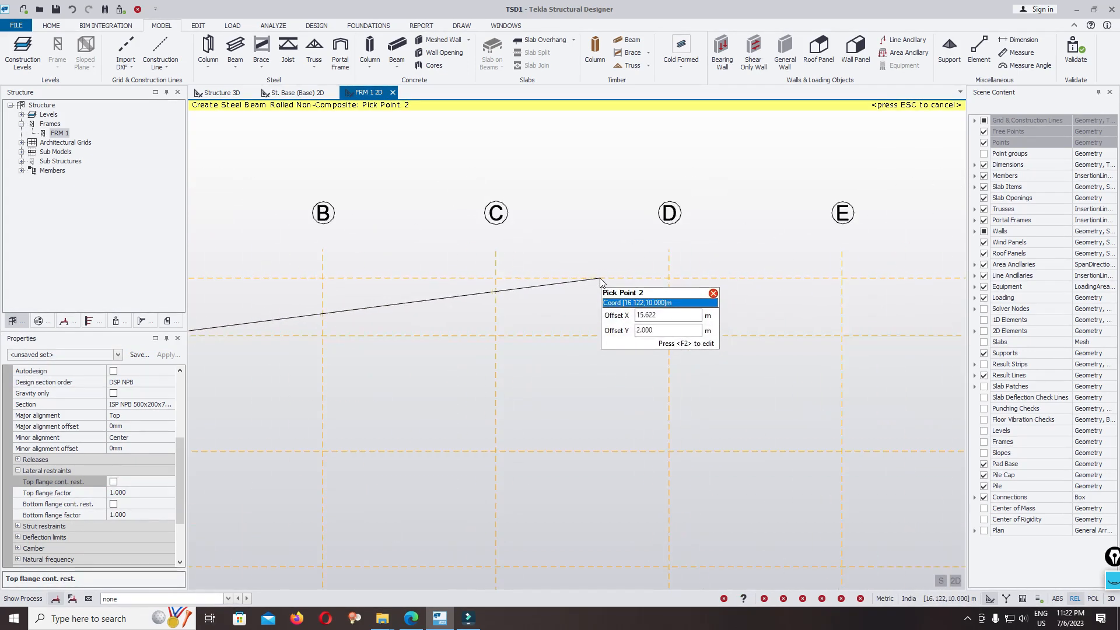
scroll(627, 288, "up", 2)
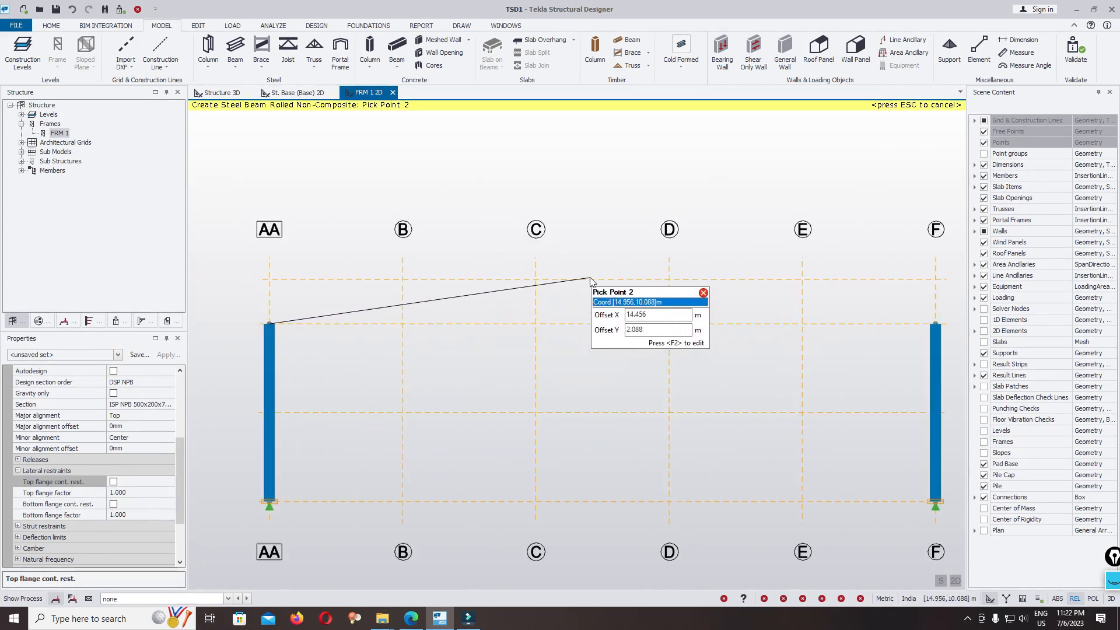
left_click(531, 330)
key("Escape")
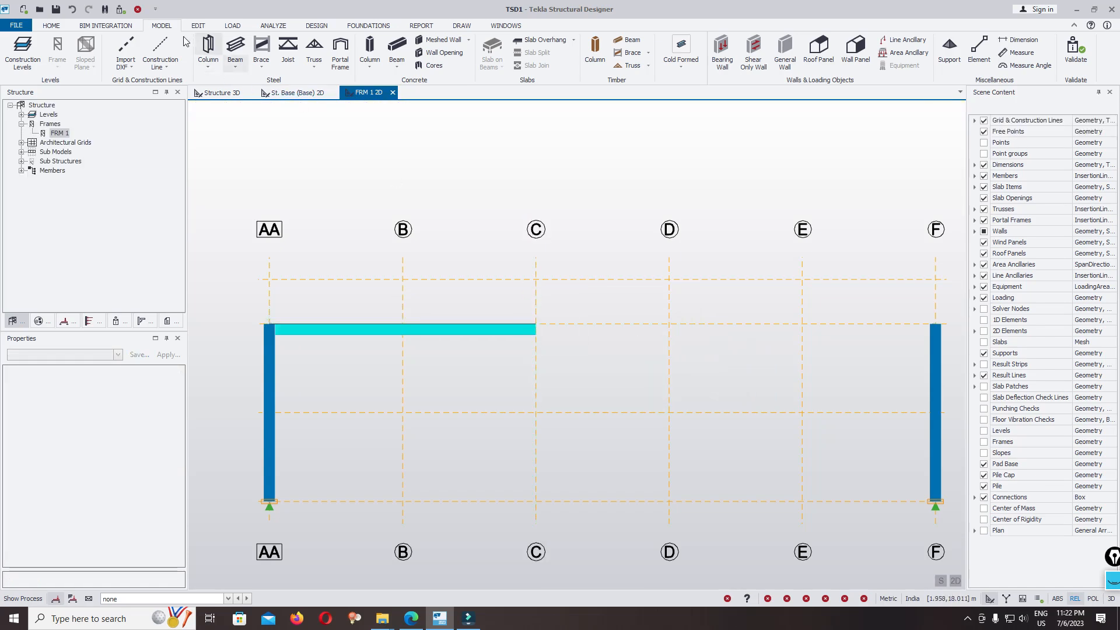
- Add a construction line parallel to grid line C, 3 m towards D, running from the 4 m level to above the ridge level
left_click(160, 47)
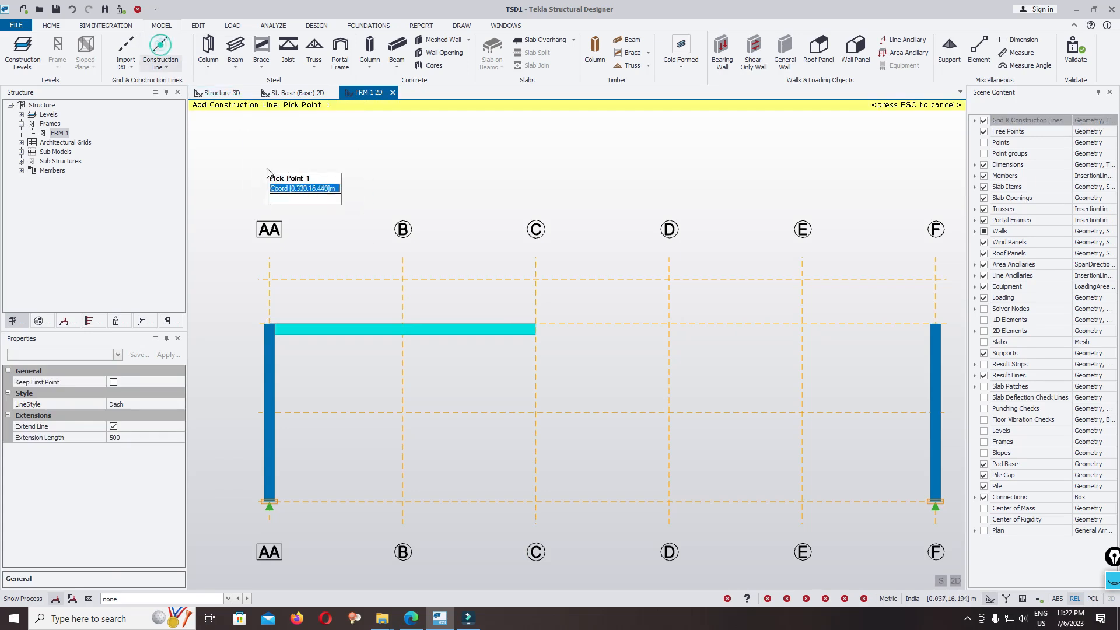
left_click(168, 68)
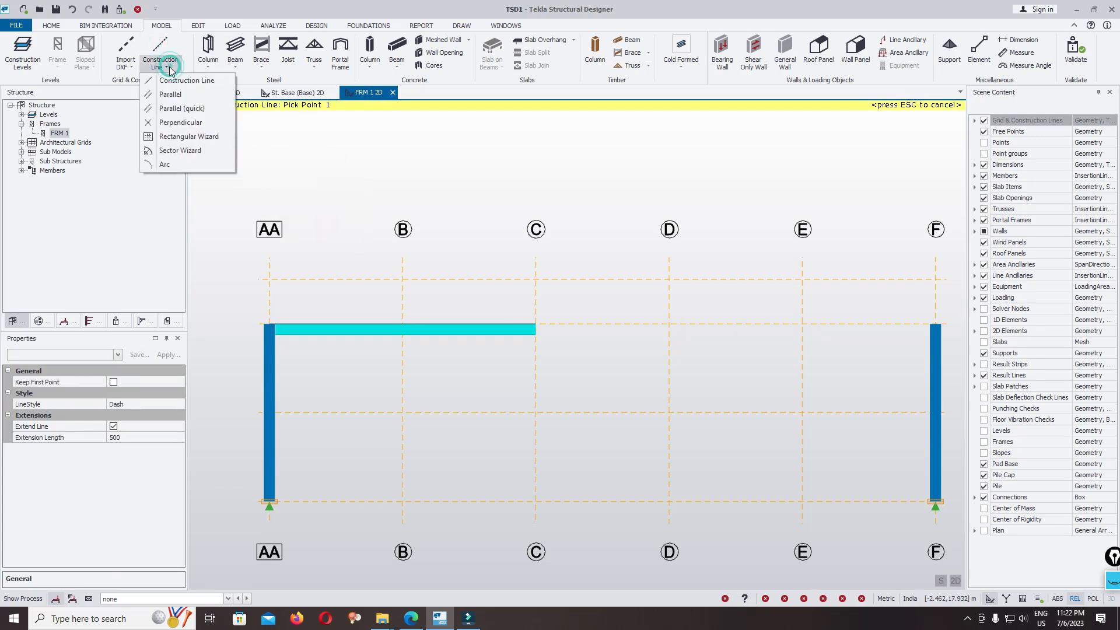
left_click(189, 96)
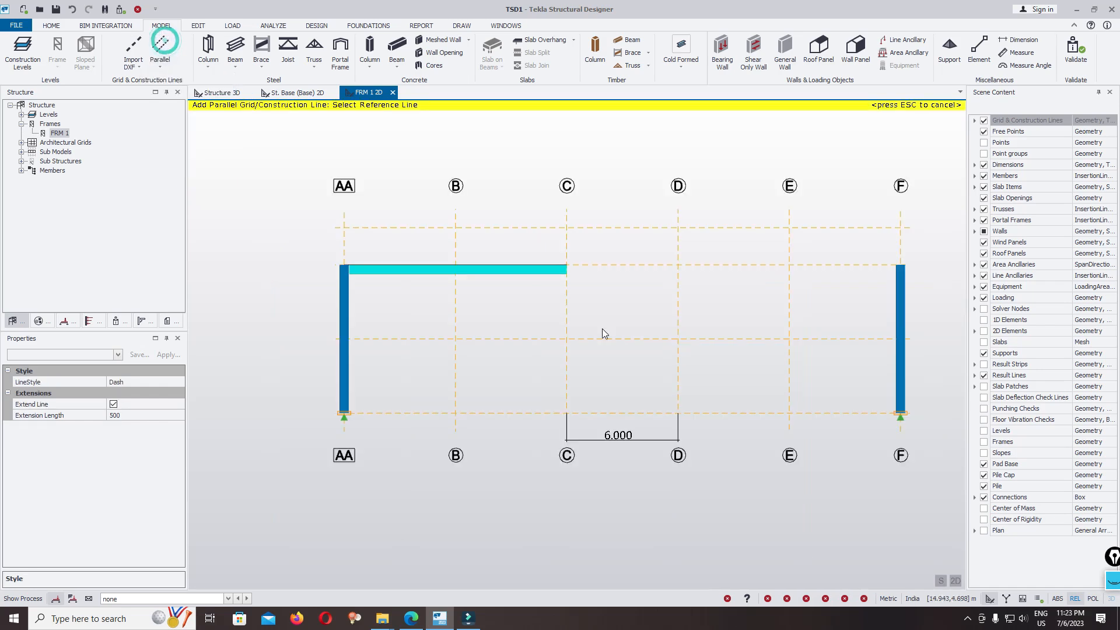
left_click(566, 322)
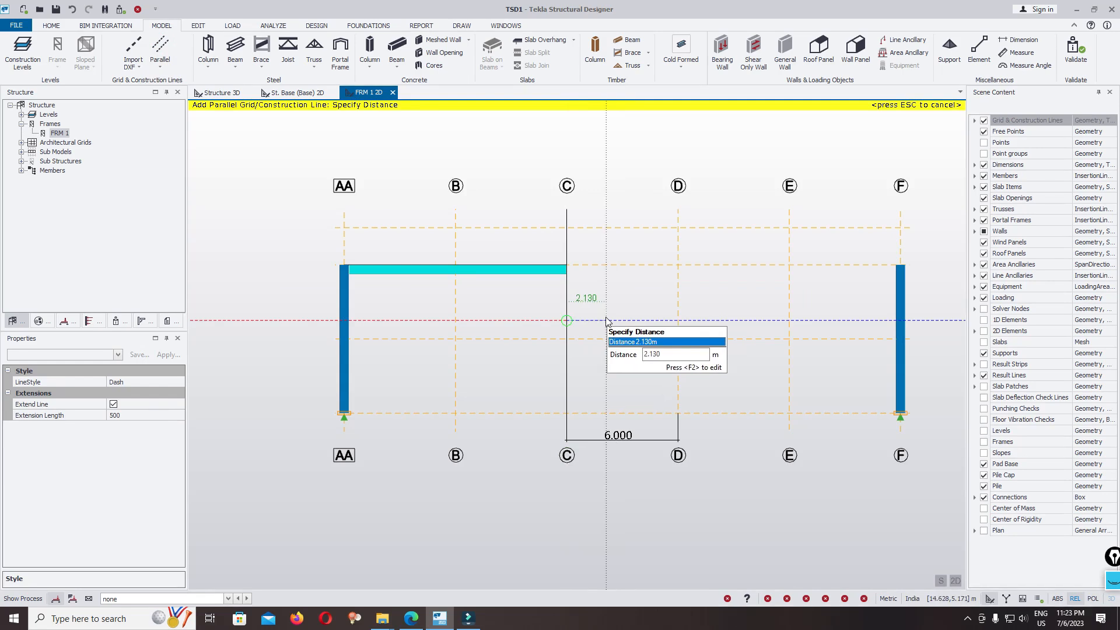
key("F2")
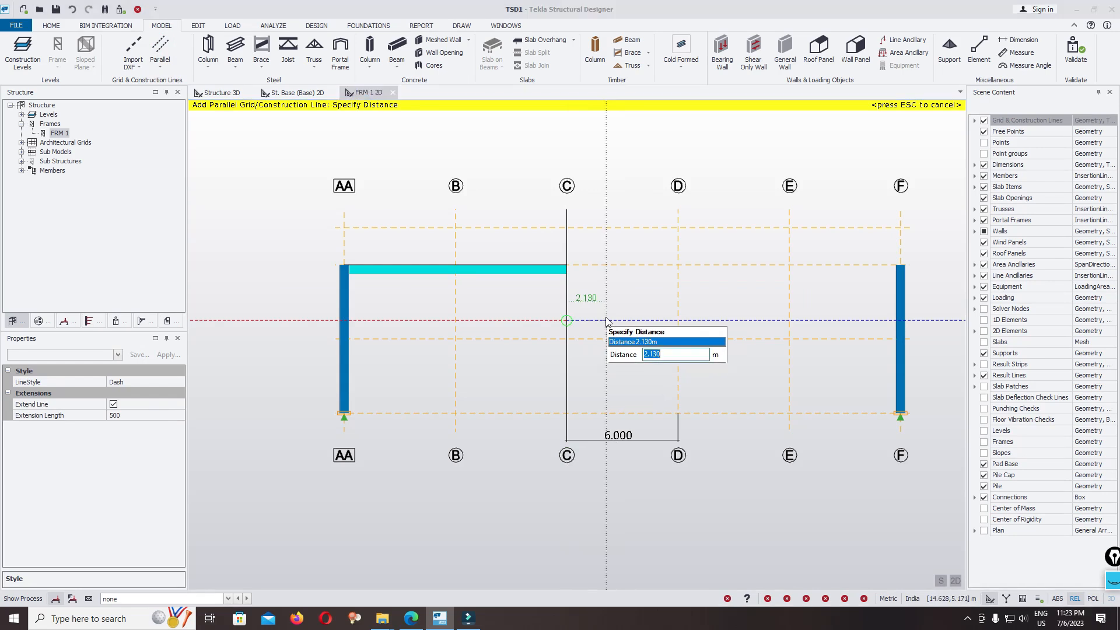
type("3")
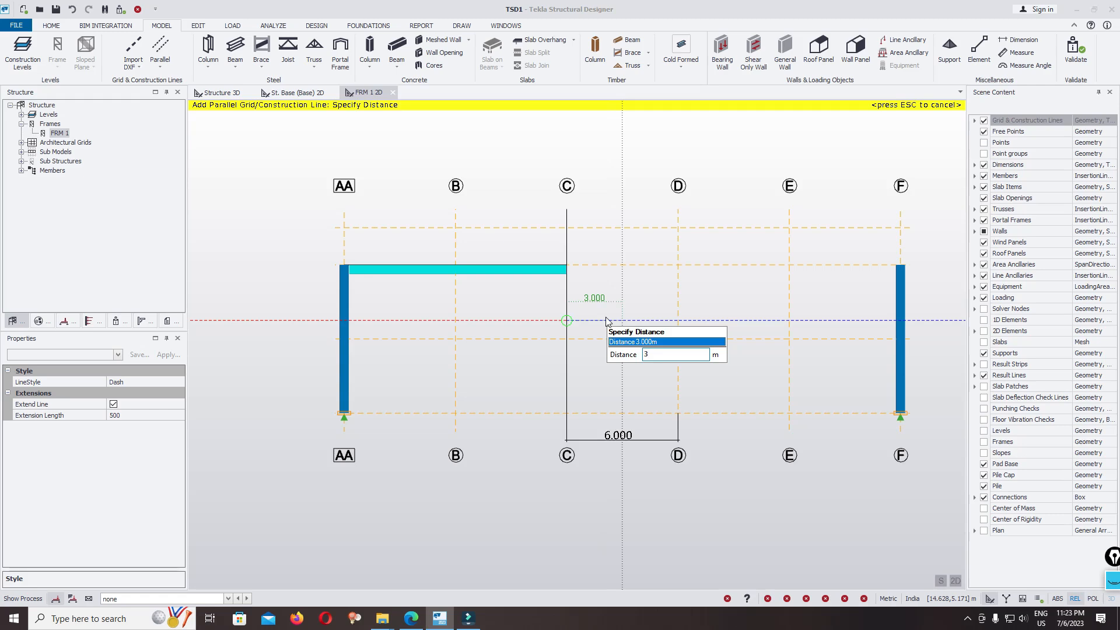
key("Return")
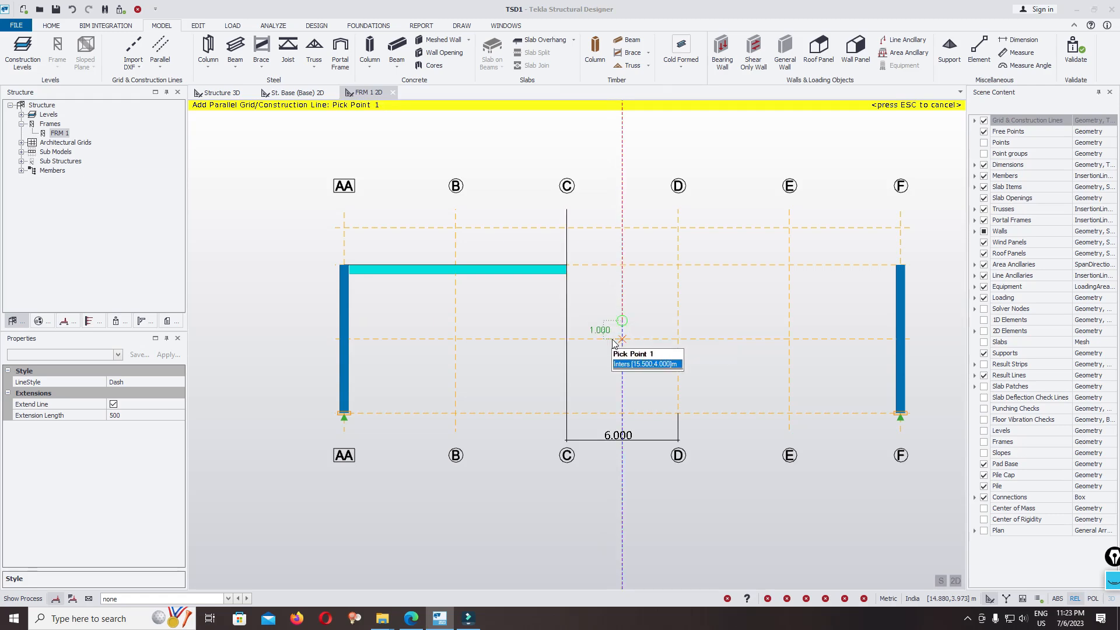
left_click(623, 344)
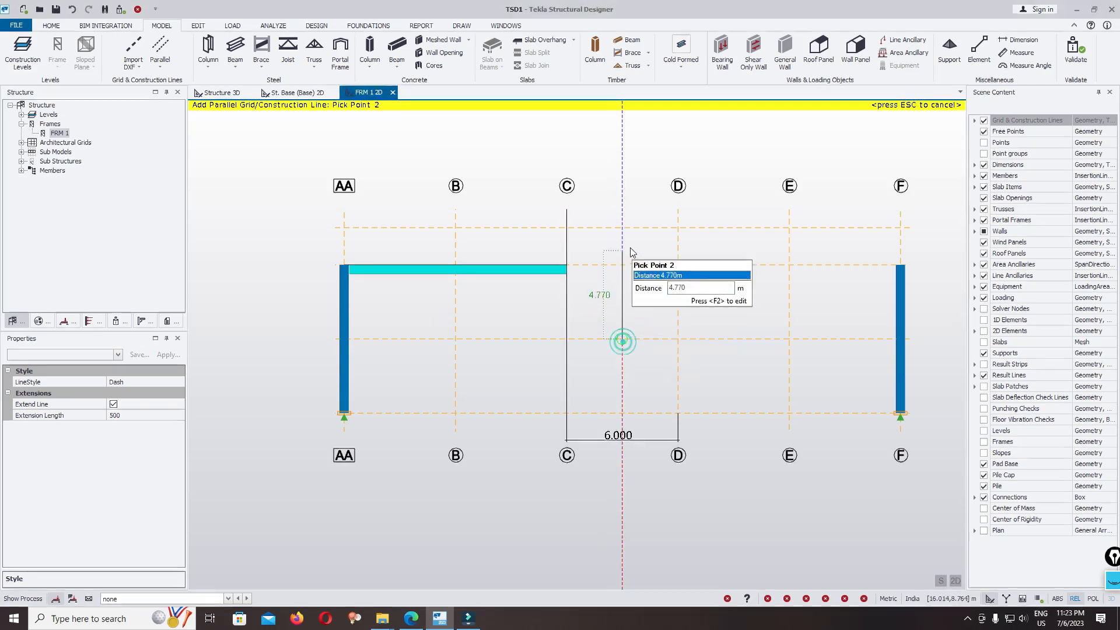
left_click(632, 197)
key("Escape")
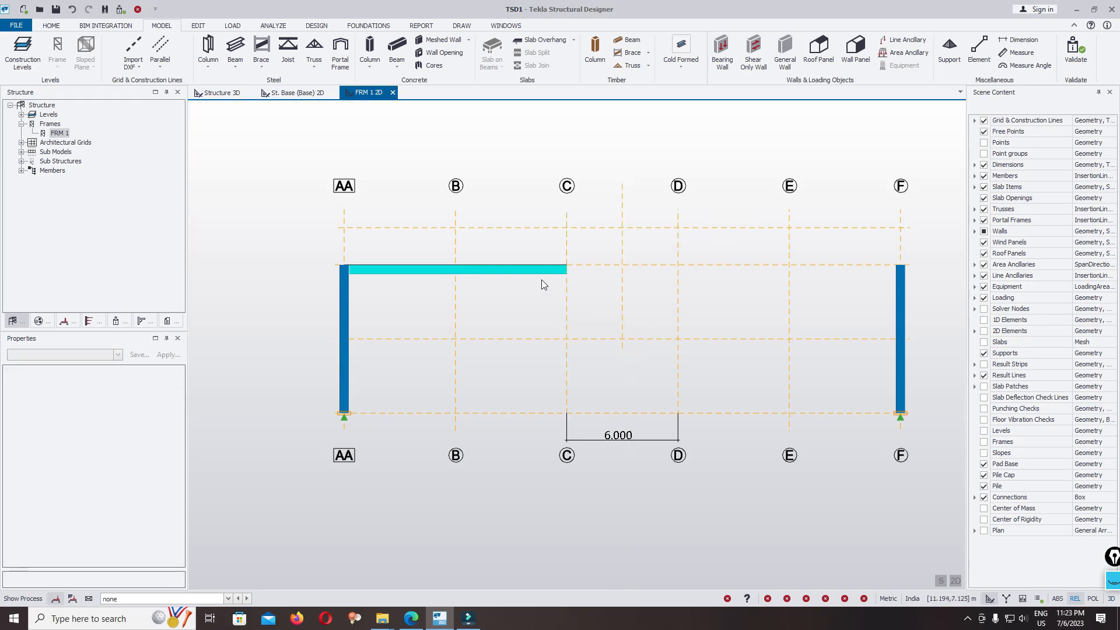
- Move the beam's free end to the intersection of the new construction line and the 10 m ridge level
left_click(545, 273)
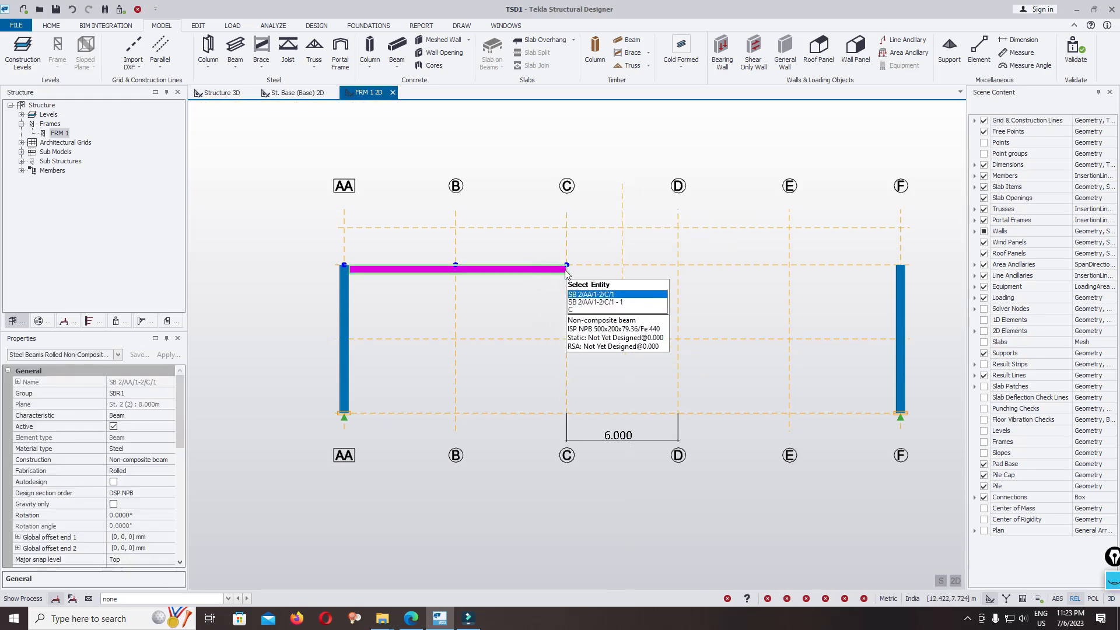
scroll(565, 272, "up", 5)
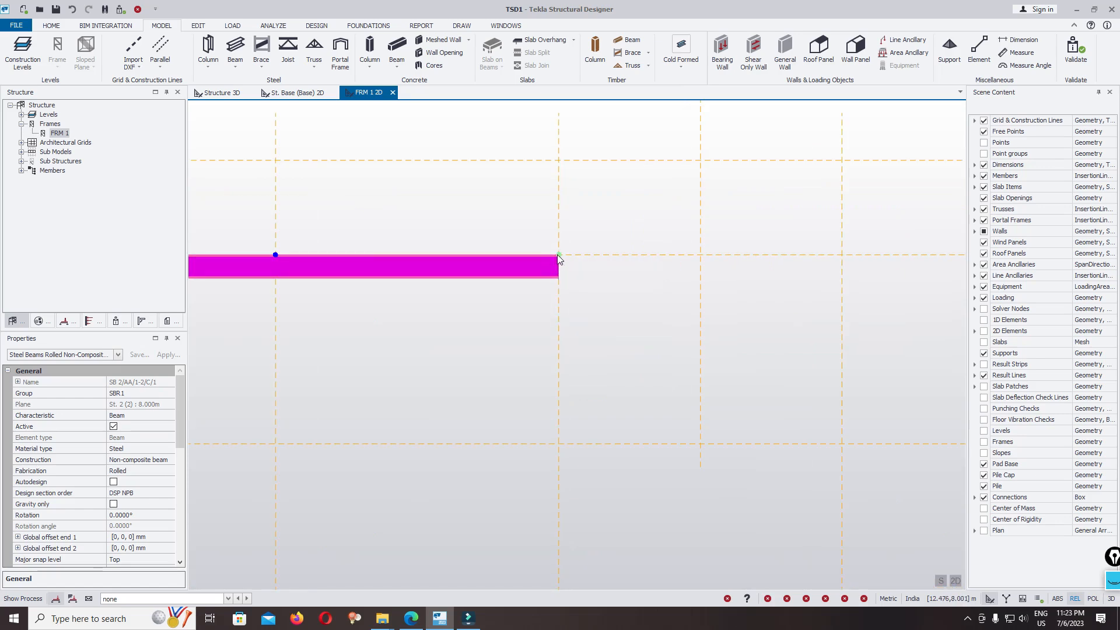
left_click(558, 257)
left_click(687, 181)
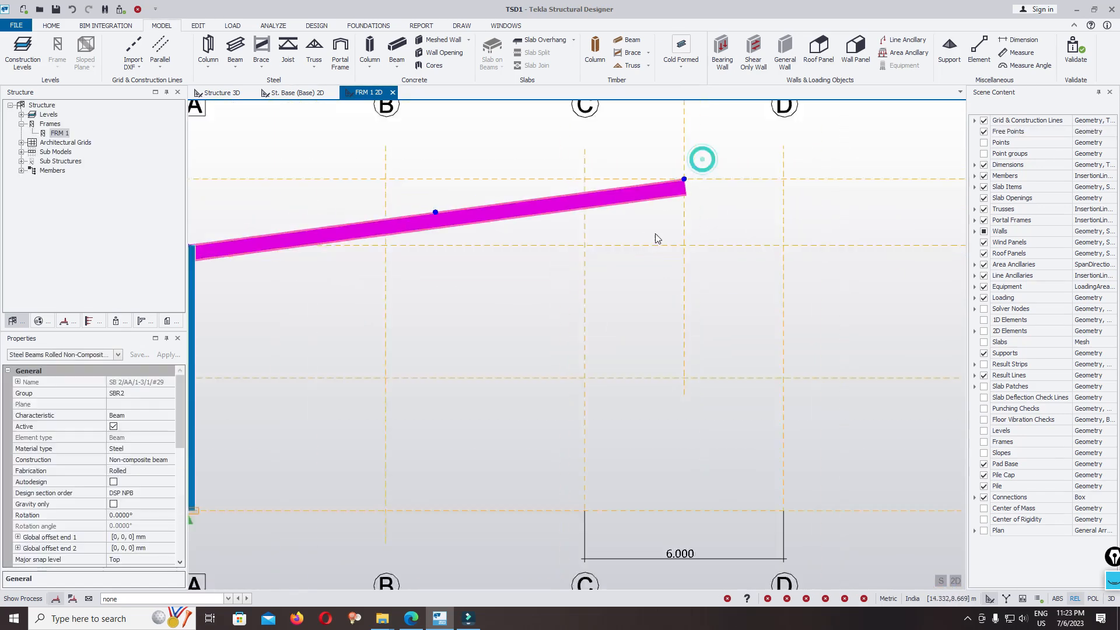
scroll(656, 233, "down", 5)
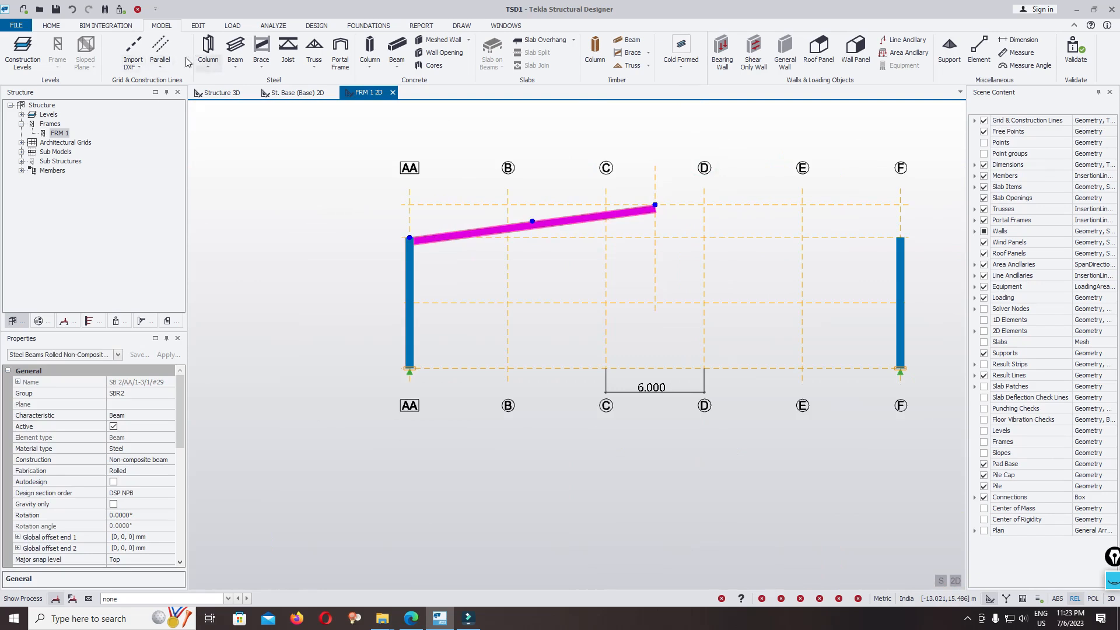
- Mirror the sloped beam to the other half of the frame, picking the bases of the AA and F columns
left_click(198, 26)
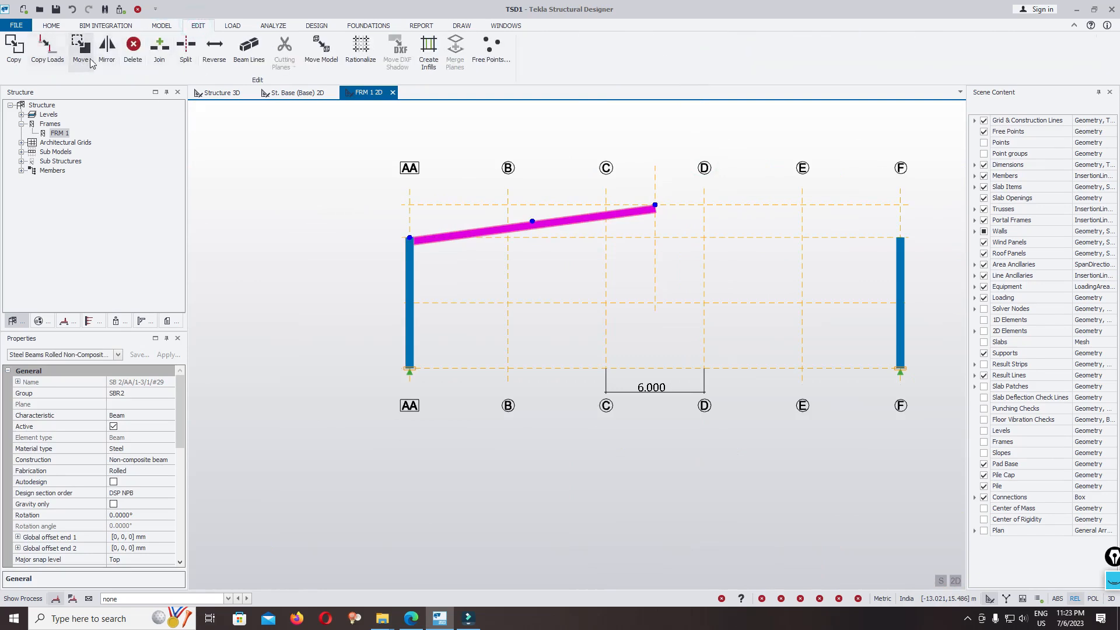
left_click(107, 46)
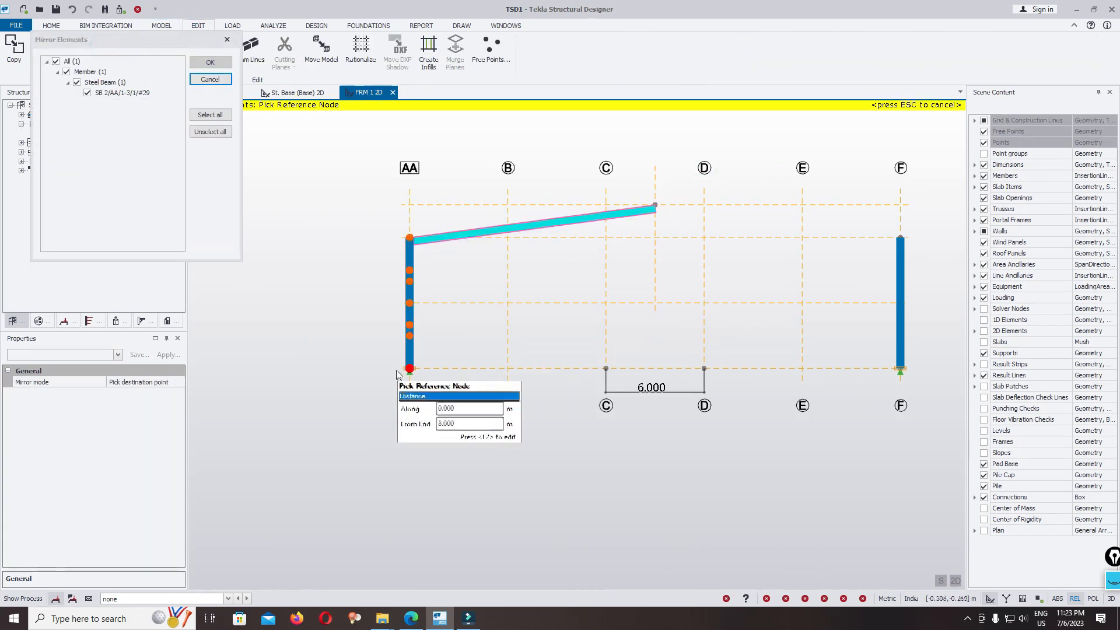
left_click(408, 367)
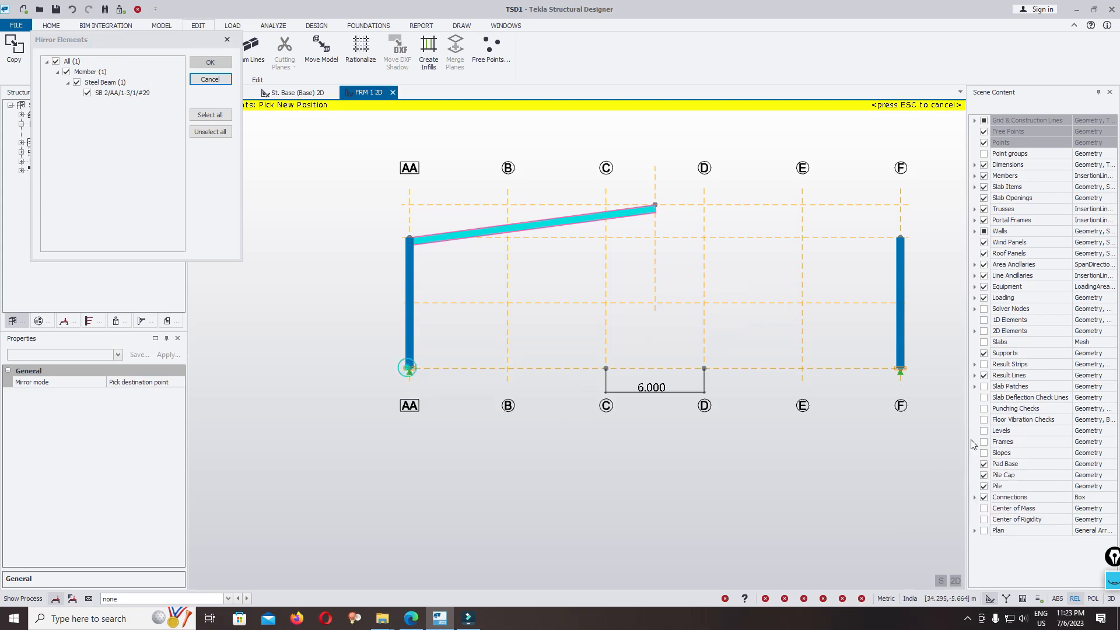
left_click(900, 367)
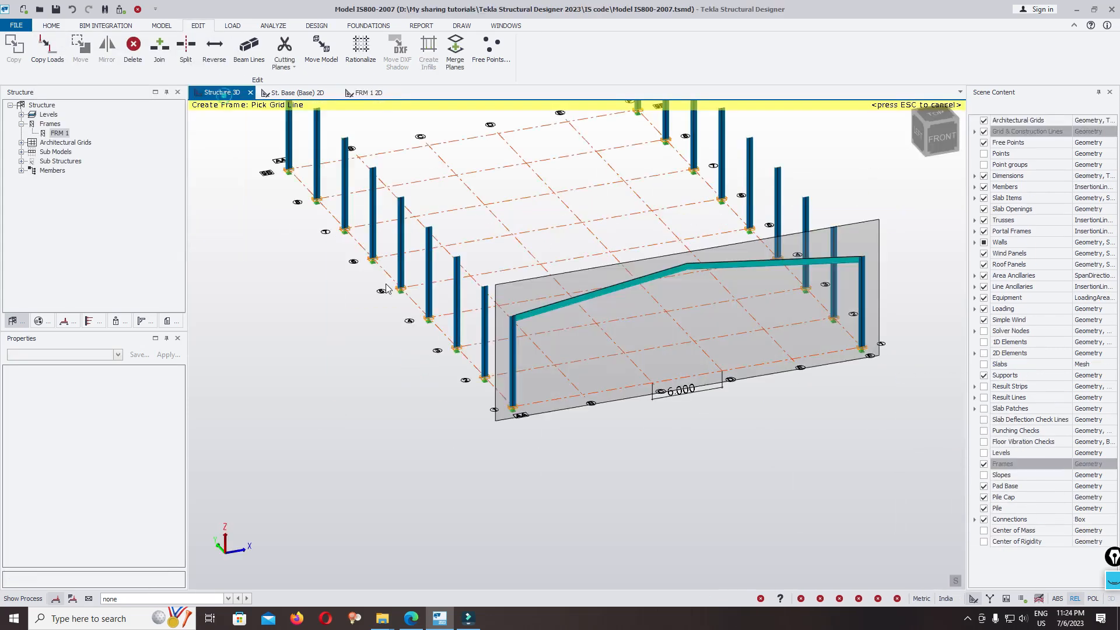
- Copy both rafter beams in the 3D structure view from grid line 1 to every remaining column pair, referencing the column bases along line F
scroll(463, 327, "down", 2)
key("Escape")
scroll(693, 387, "down", 3)
right_click_drag(693, 386, 655, 408)
scroll(615, 222, "up", 2)
left_click_drag(669, 210, 594, 250)
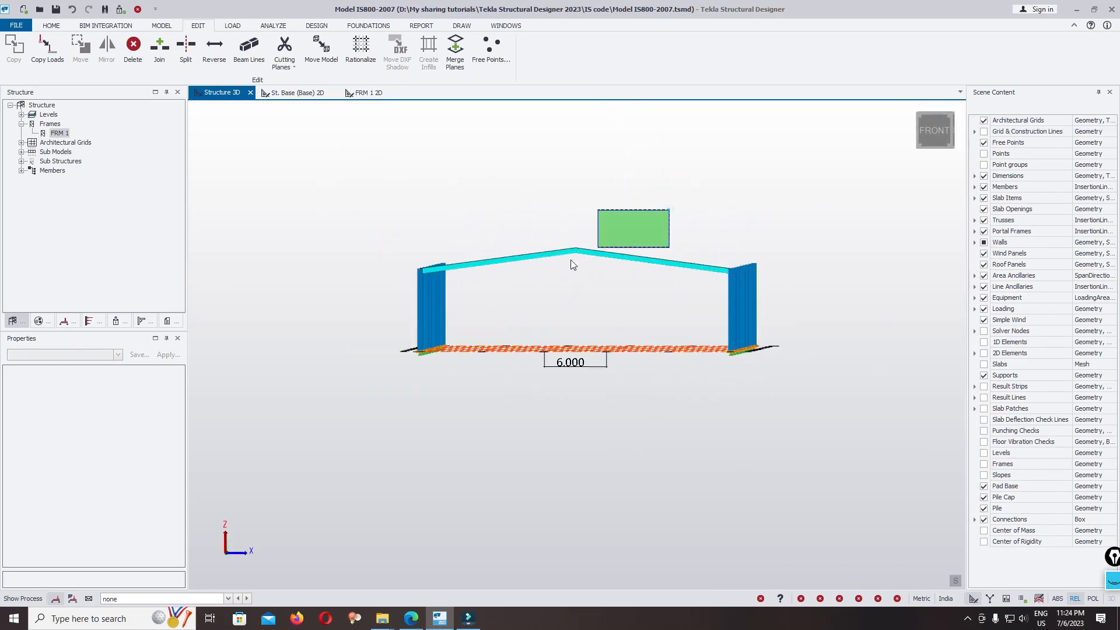
right_click_drag(705, 409, 632, 525)
scroll(633, 525, "down", 2)
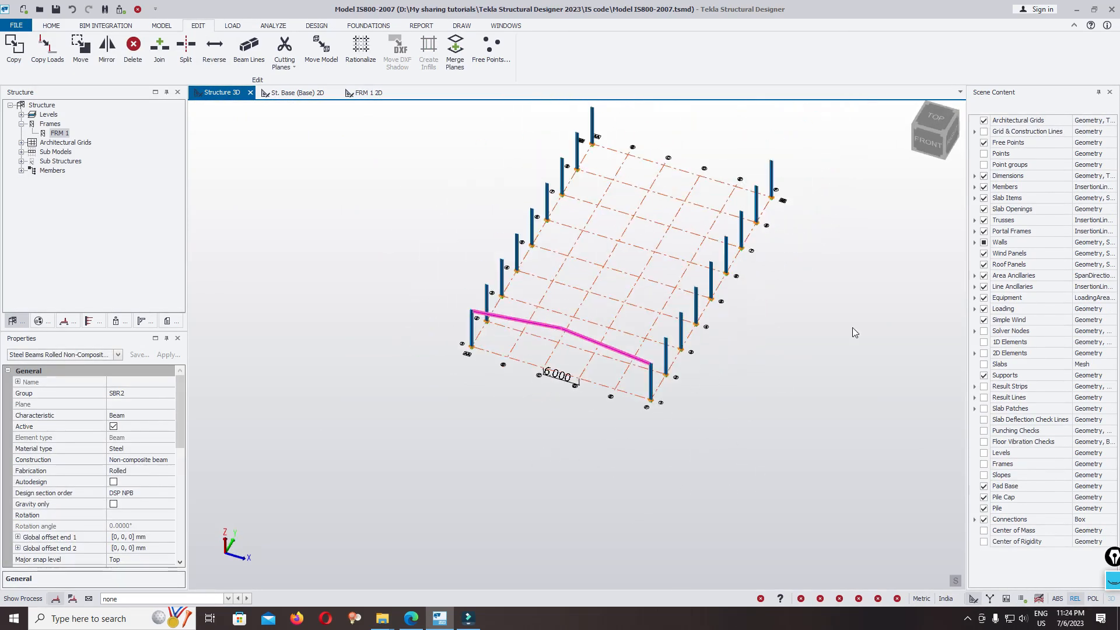
right_click(842, 197)
left_click(851, 228)
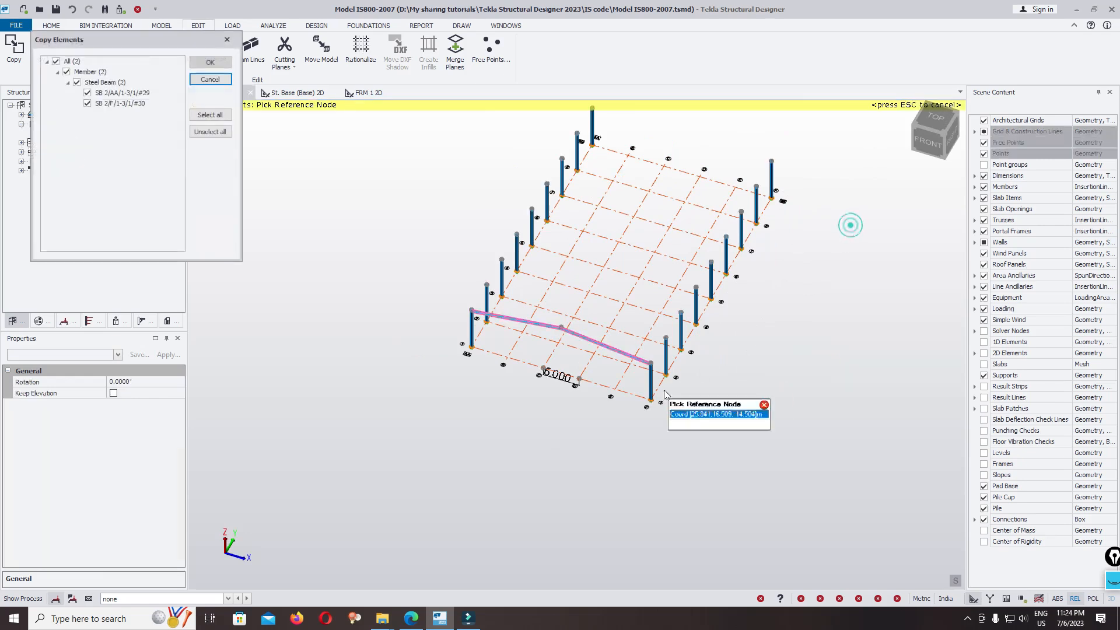
scroll(667, 458, "up", 2)
left_click(644, 403)
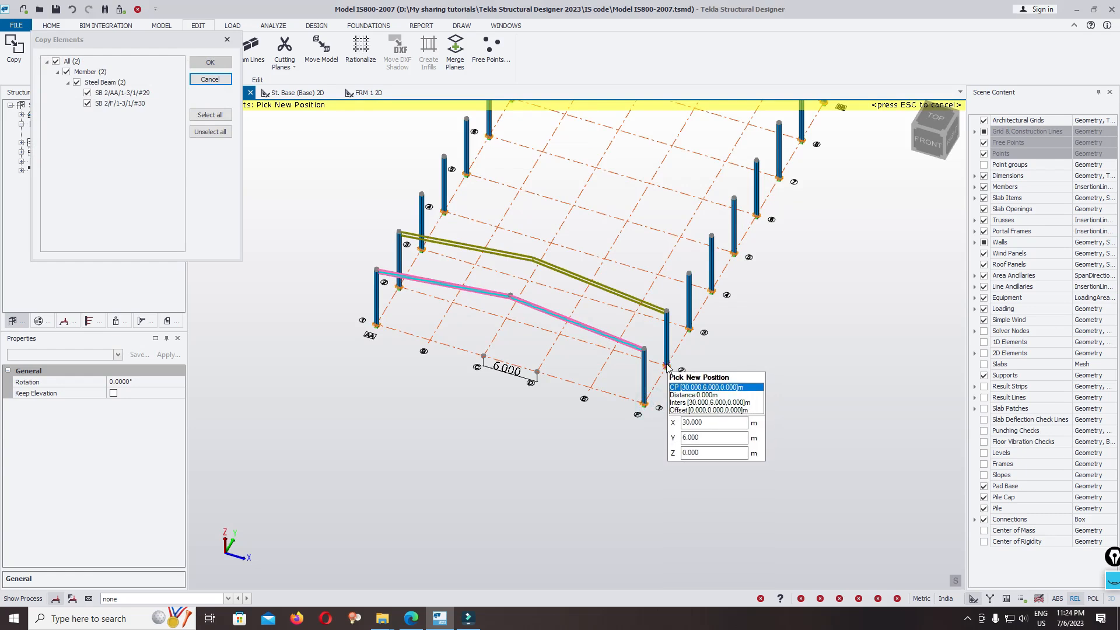
left_click(668, 365)
left_click(690, 328)
left_click(713, 291)
left_click(736, 252)
left_click(762, 217)
middle_click_drag(797, 211, 714, 345)
left_click(709, 291)
left_click(733, 254)
left_click(742, 237)
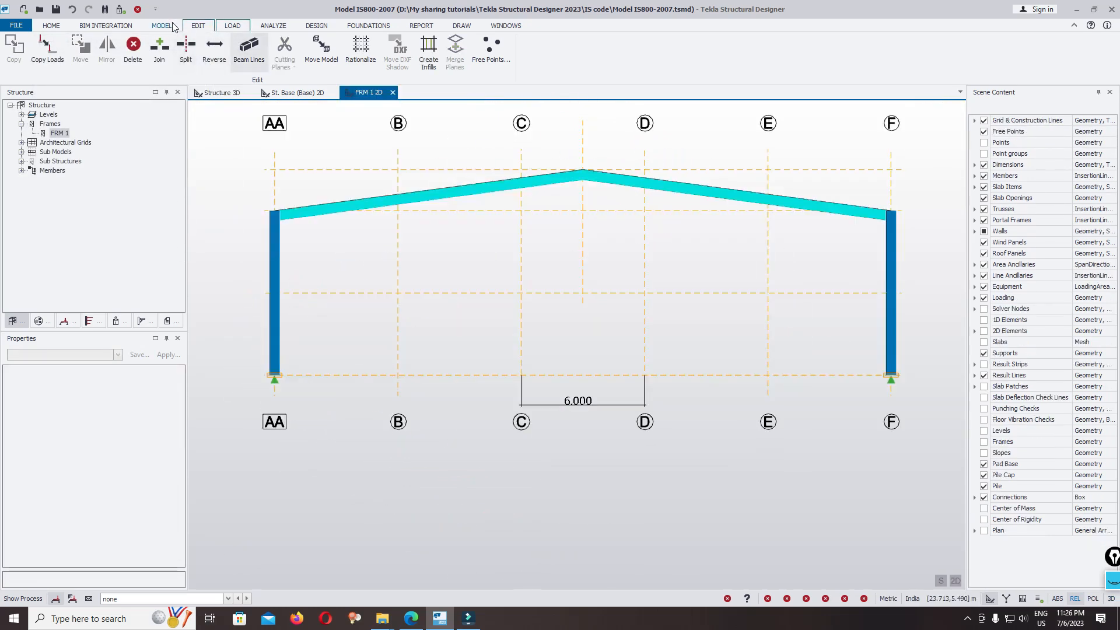
- Set up a rolled steel column with autodesign off, section ISP NPB 300x150x36.52 and design section order DSP NPB
left_click(166, 26)
left_click(210, 44)
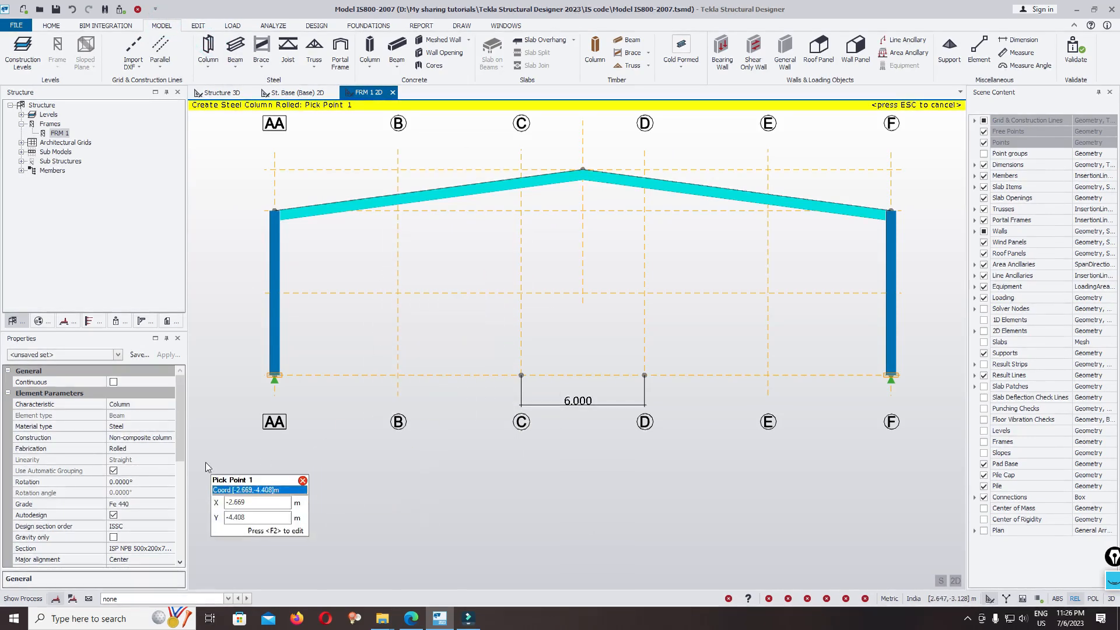
left_click_drag(179, 434, 181, 458)
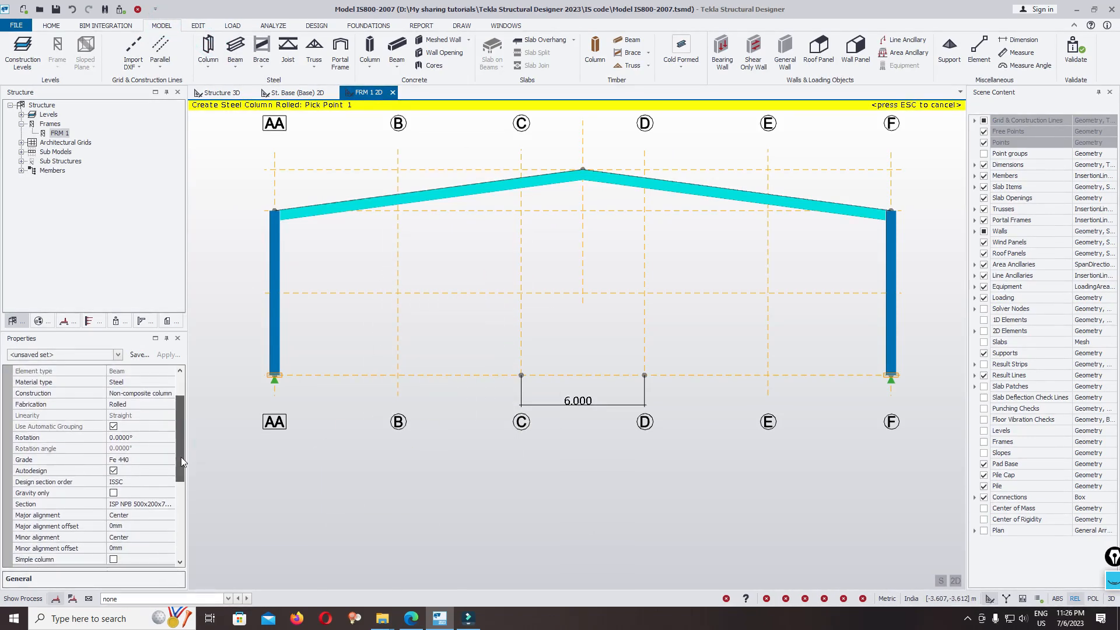
left_click(113, 471)
left_click_drag(182, 438, 182, 475)
left_click(169, 449)
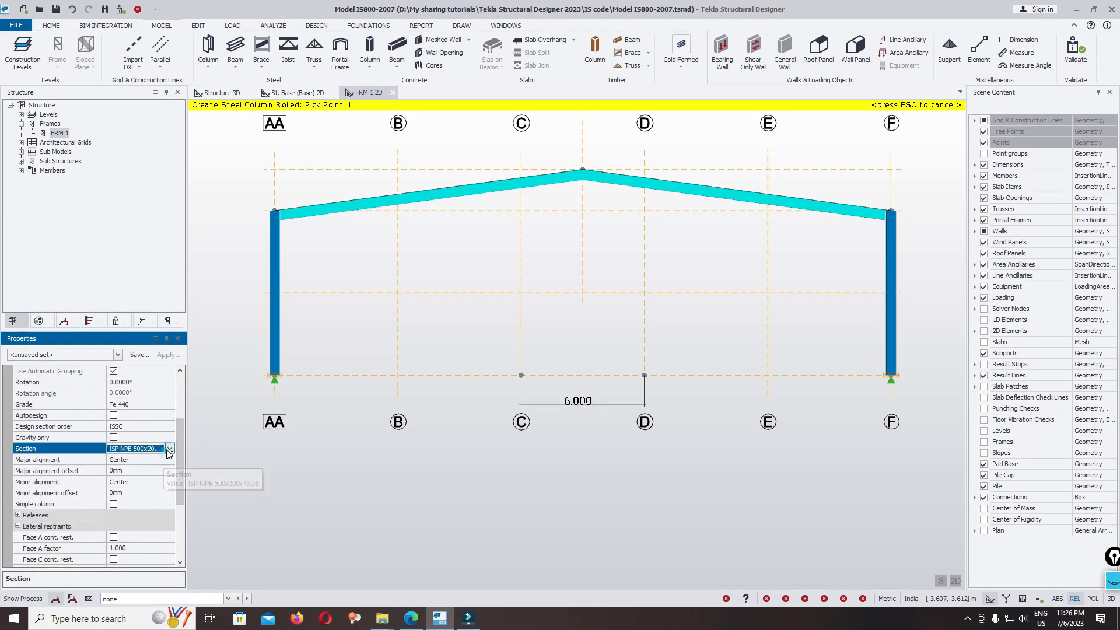
left_click(169, 450)
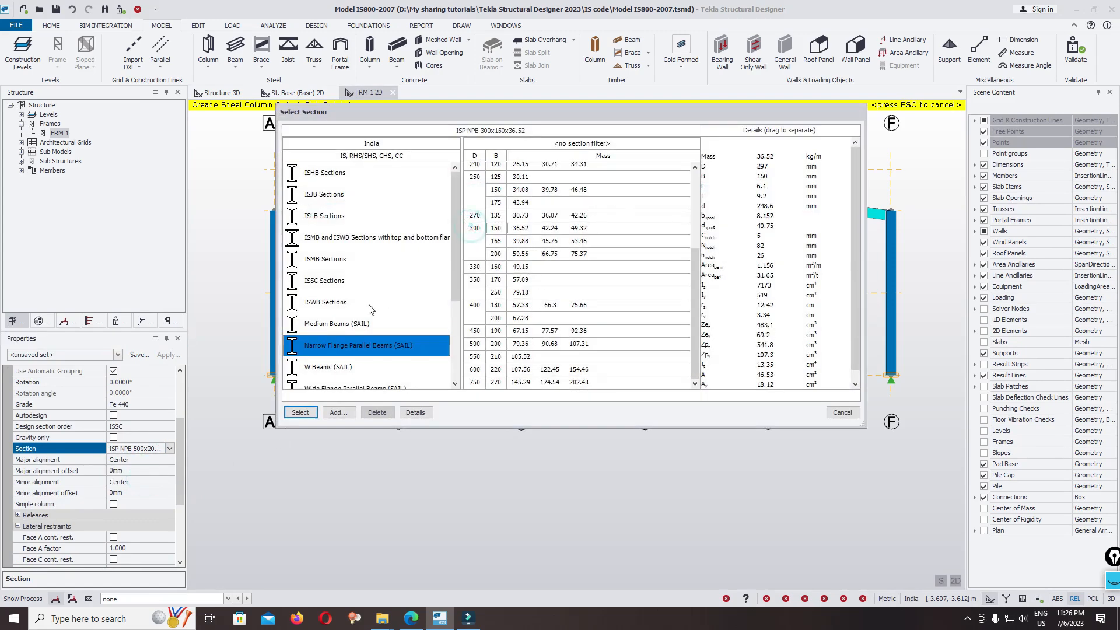
left_click(298, 411)
left_click(169, 428)
left_click(124, 444)
left_click(140, 447)
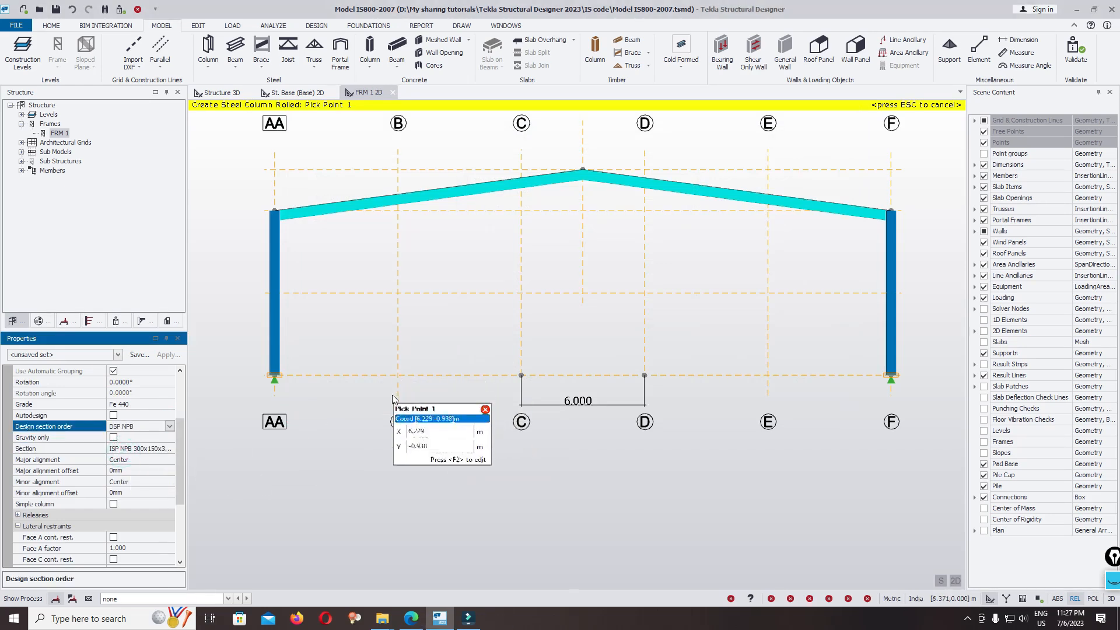
- Place two columns on grid lines B and E of frame 1, running from the base level up to the rafters
left_click(398, 375)
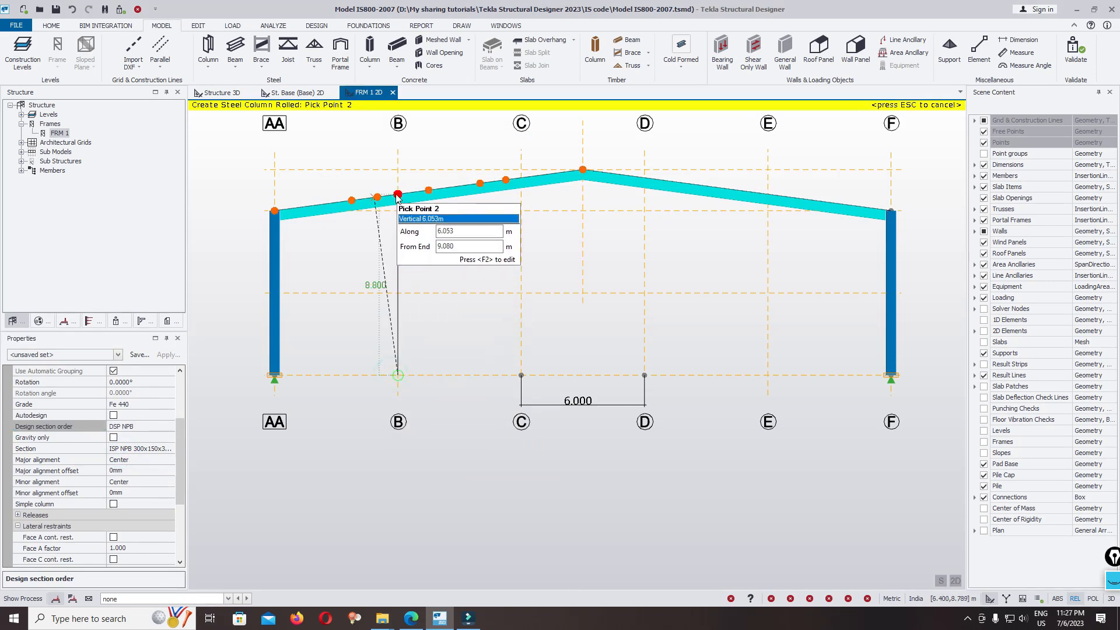
left_click(398, 195)
left_click(768, 375)
left_click(768, 195)
scroll(649, 366, "down", 1)
key("Escape")
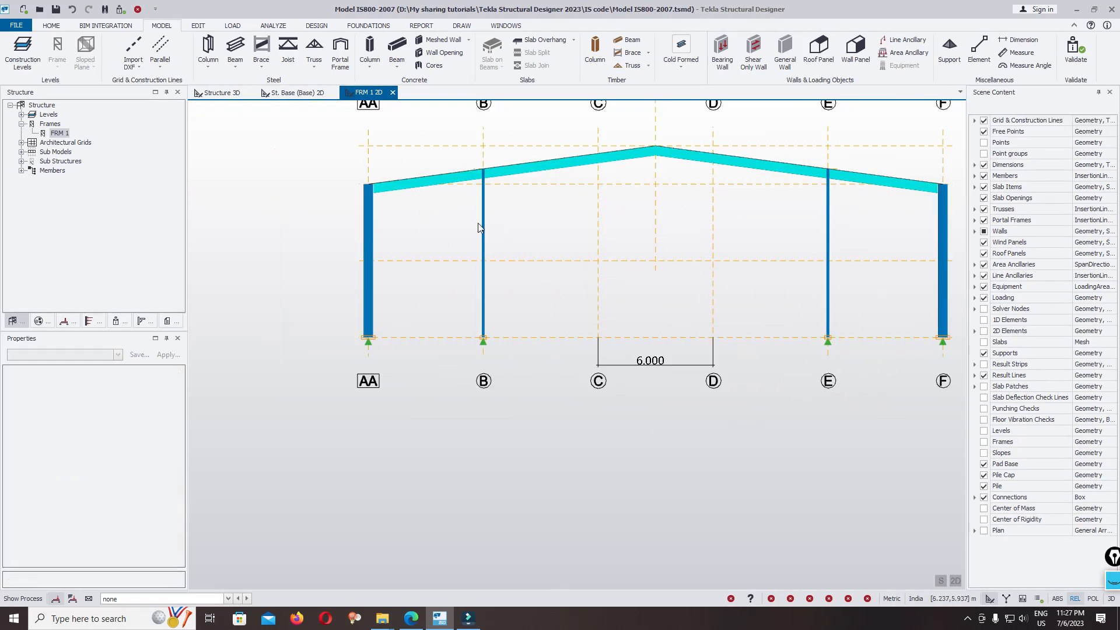
- Set up a rolled non-composite steel beam with design section order DSP NPB and section DSP NPB 200x130x27.37
left_click(236, 50)
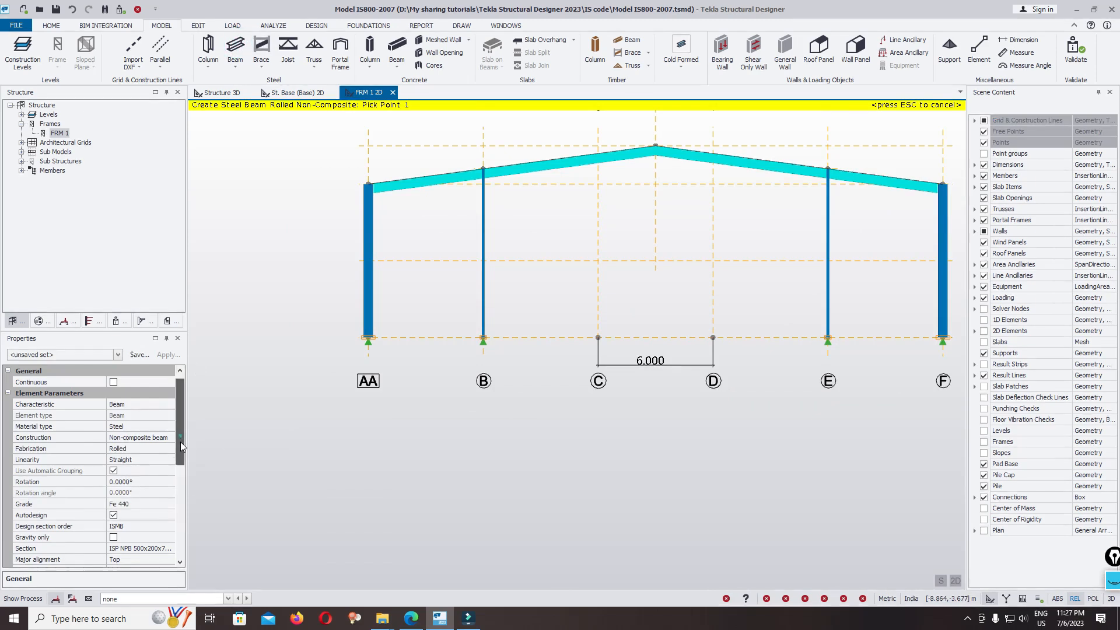
scroll(180, 438, "down", 2)
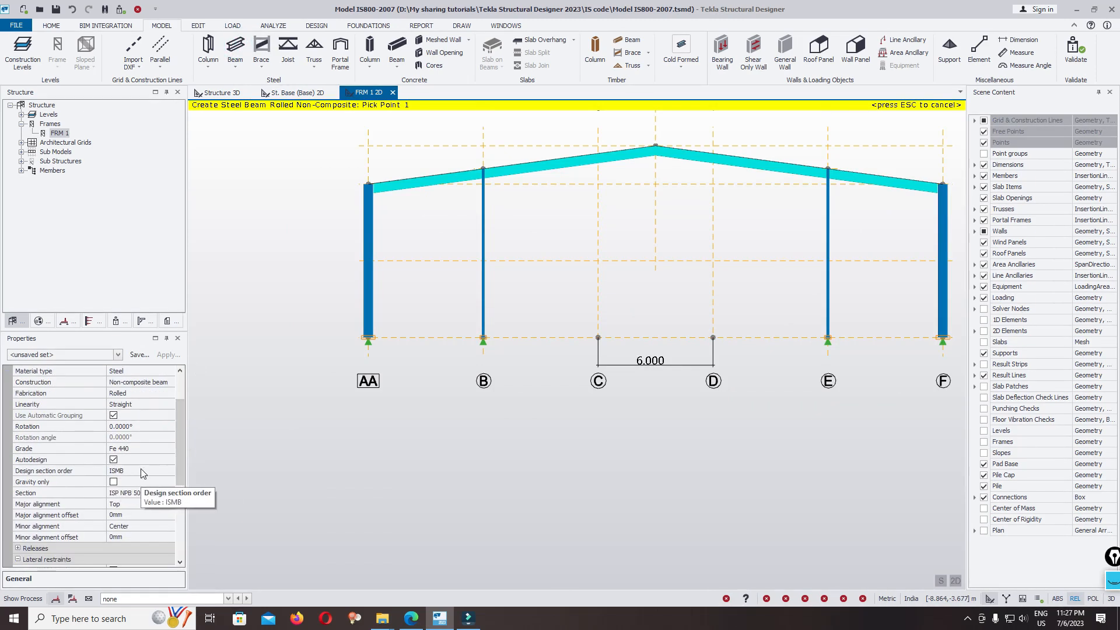
left_click(167, 470)
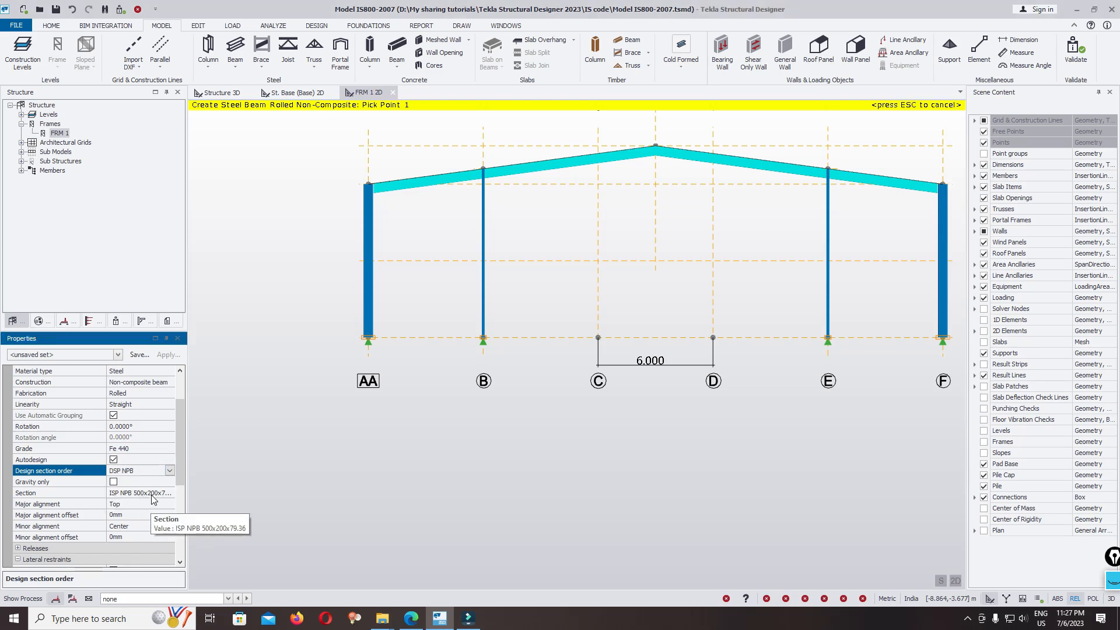
left_click(166, 495)
left_click(169, 494)
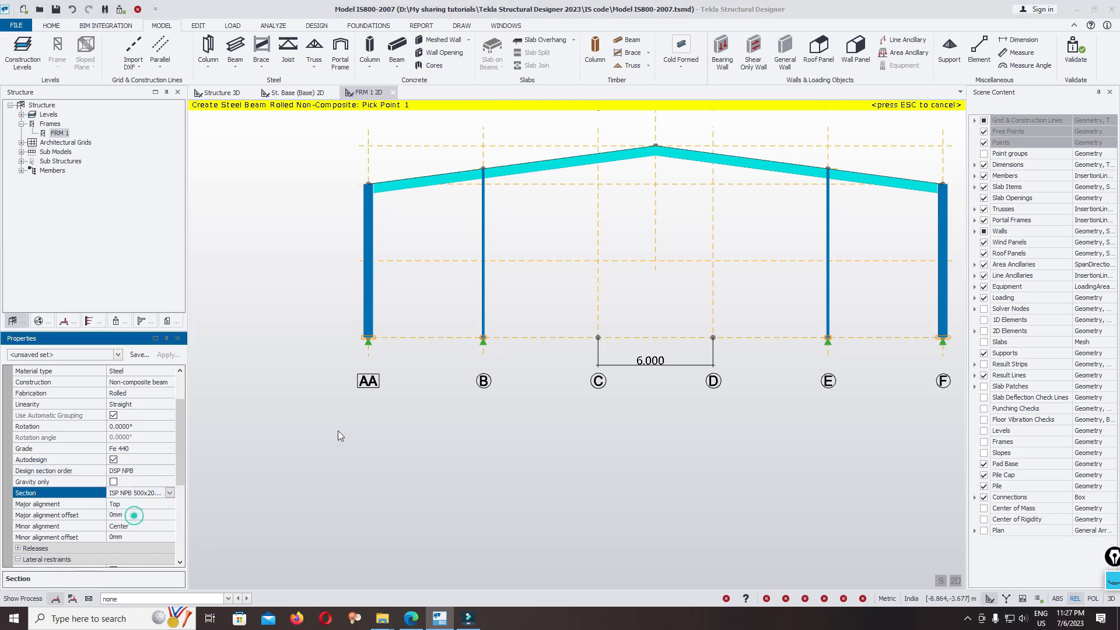
scroll(490, 215, "up", 2)
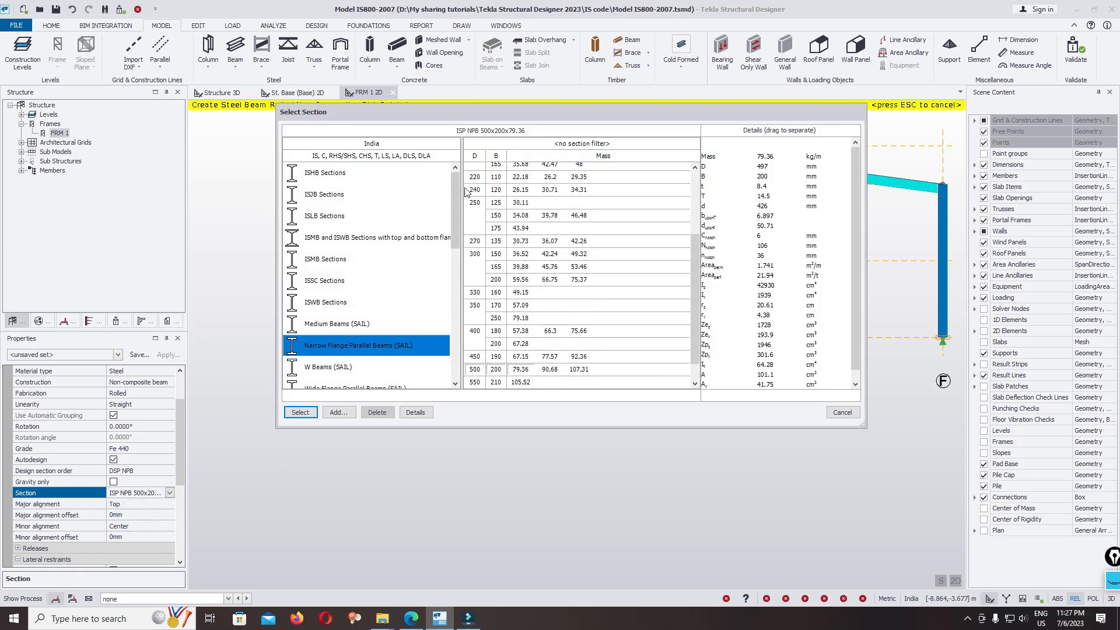
scroll(470, 193, "up", 1)
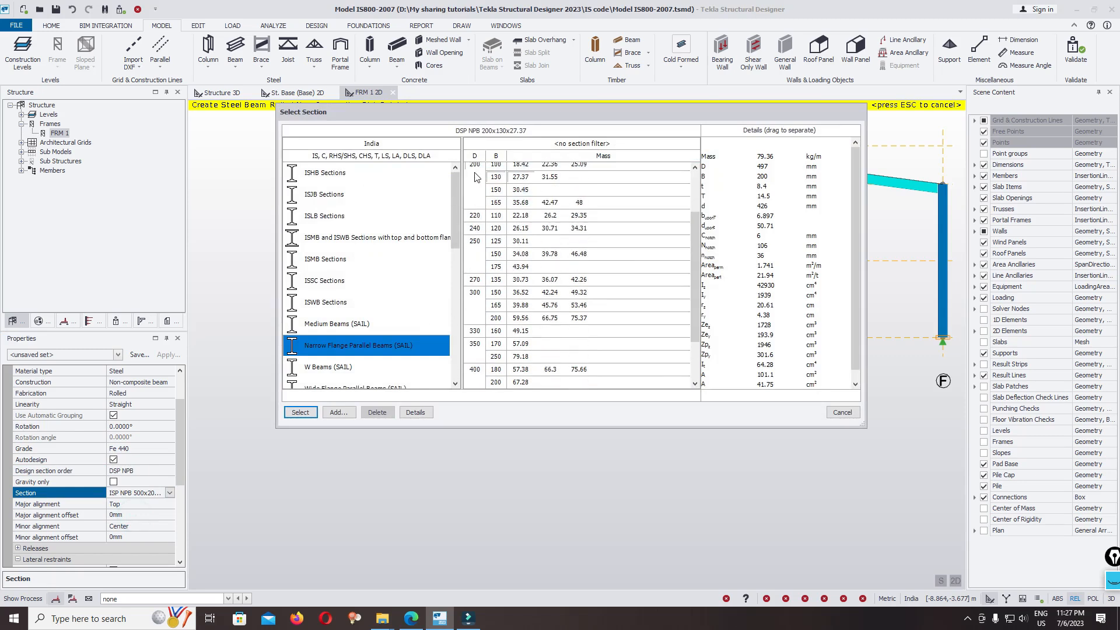
left_click(301, 412)
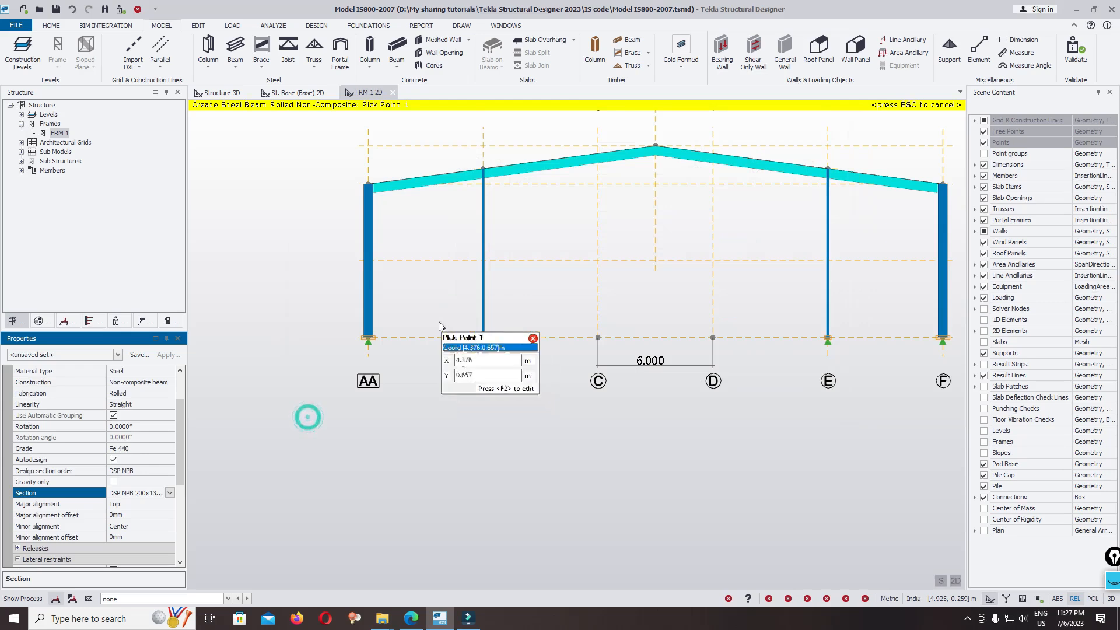
- Add horizontal beams at the 4 m level between columns AA and B and between columns F and E
left_click(370, 261)
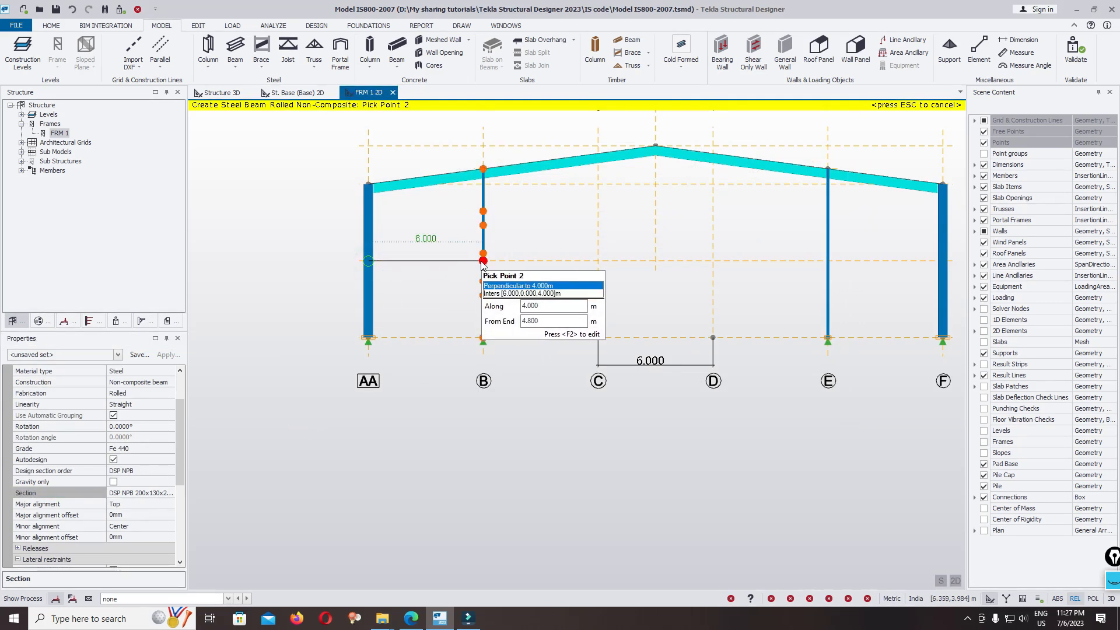
left_click(483, 261)
left_click(943, 261)
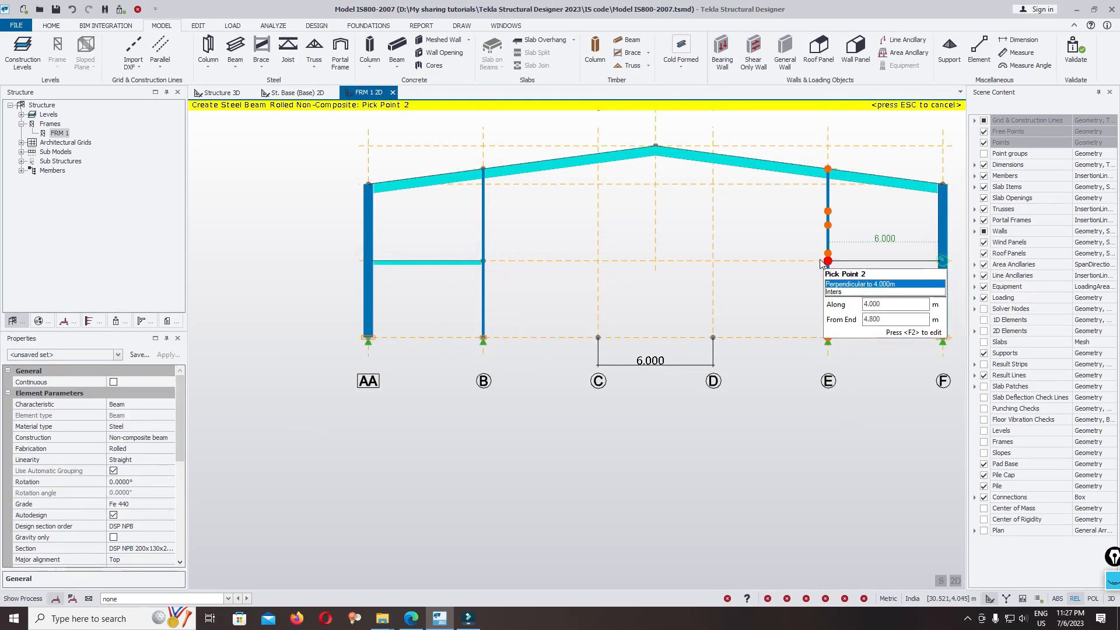
left_click(827, 261)
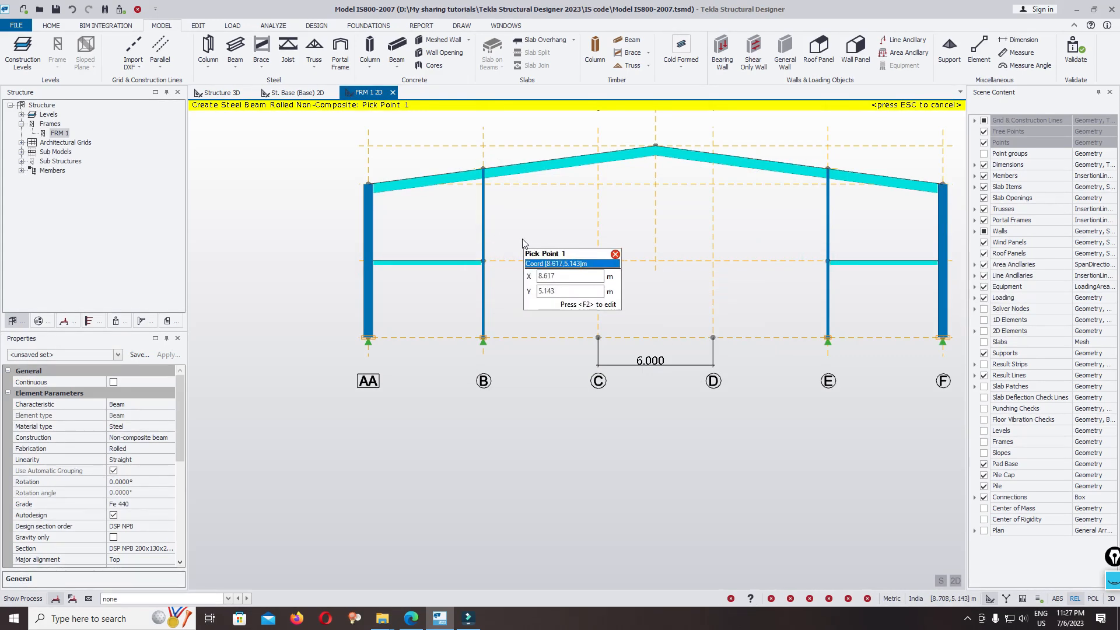
- Copy the B and E columns and both 4 m level beams in the 3D structure view to the far end frame, referencing the F column bases
left_click(219, 92)
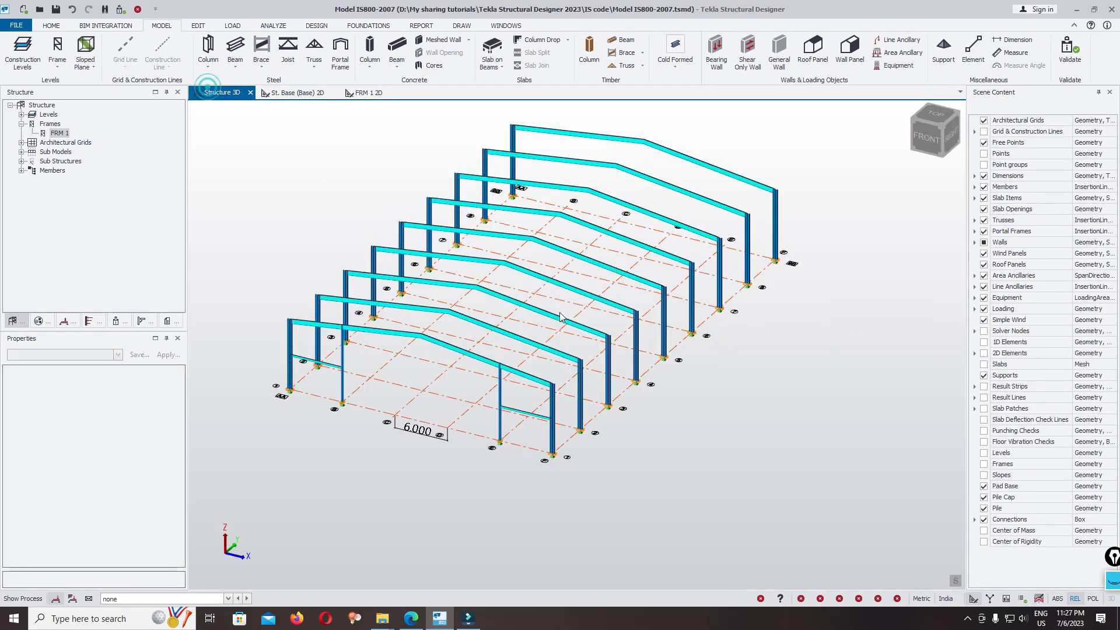
scroll(503, 380, "up", 5)
scroll(658, 294, "down", 5)
middle_click_drag(491, 429, 665, 257)
scroll(664, 258, "up", 2)
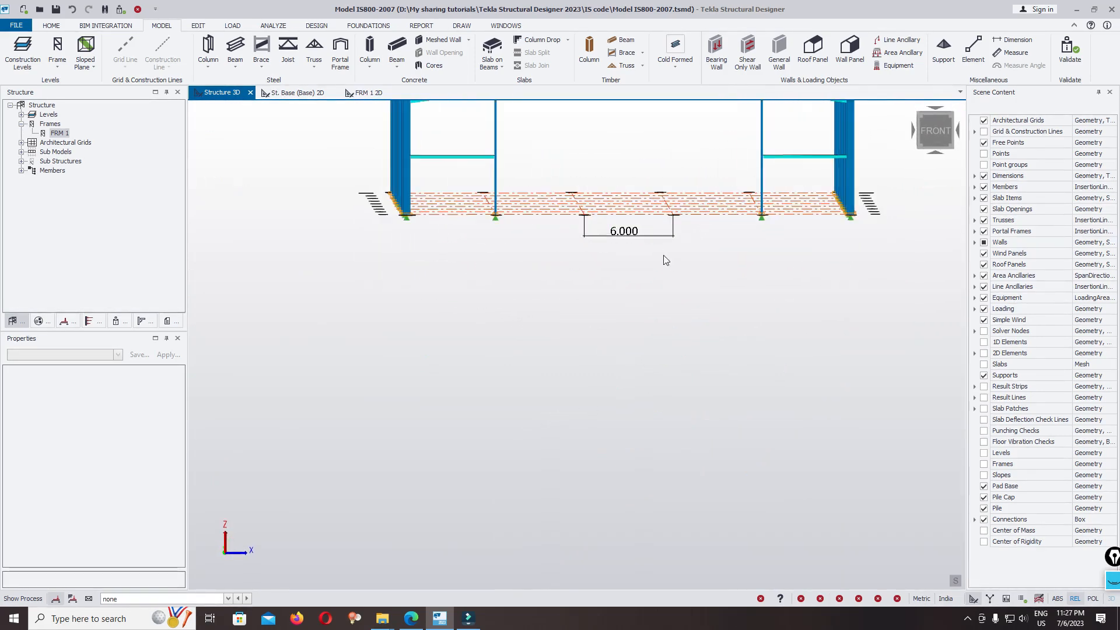
left_click_drag(808, 130, 473, 181)
scroll(464, 297, "down", 4)
middle_click_drag(690, 277, 721, 245)
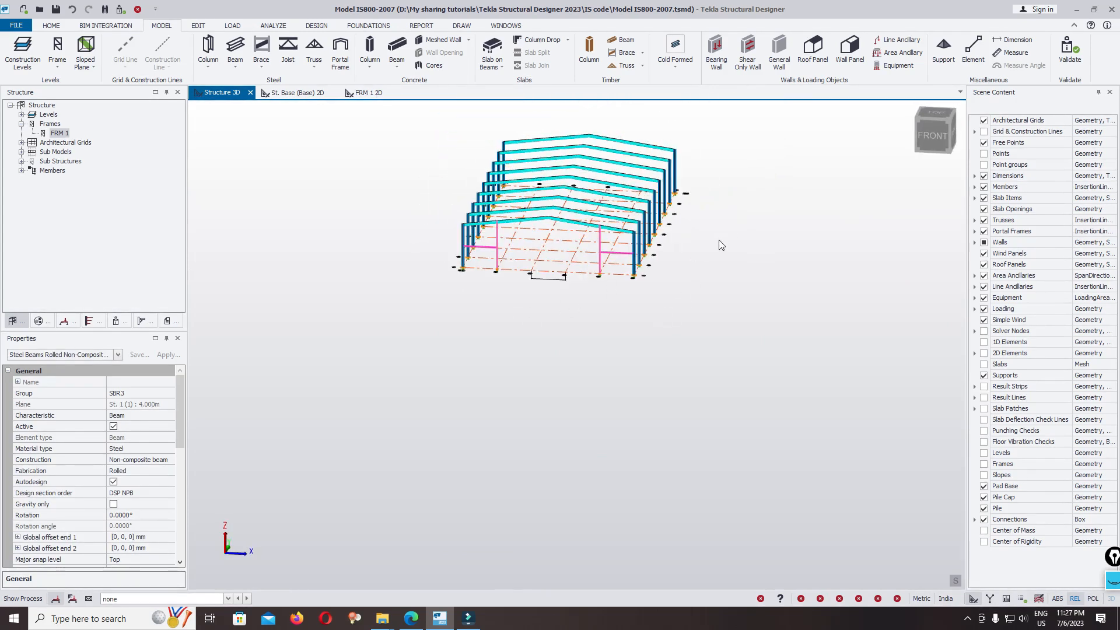
right_click(730, 229)
left_click(754, 268)
left_click(633, 277)
scroll(639, 245, "up", 3)
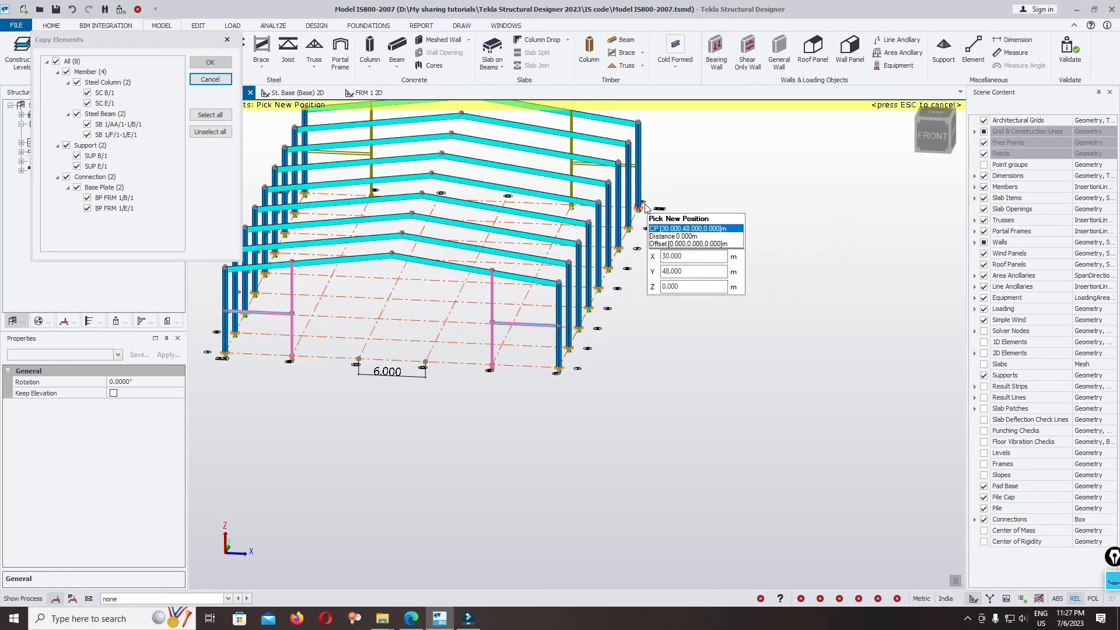
key("Escape")
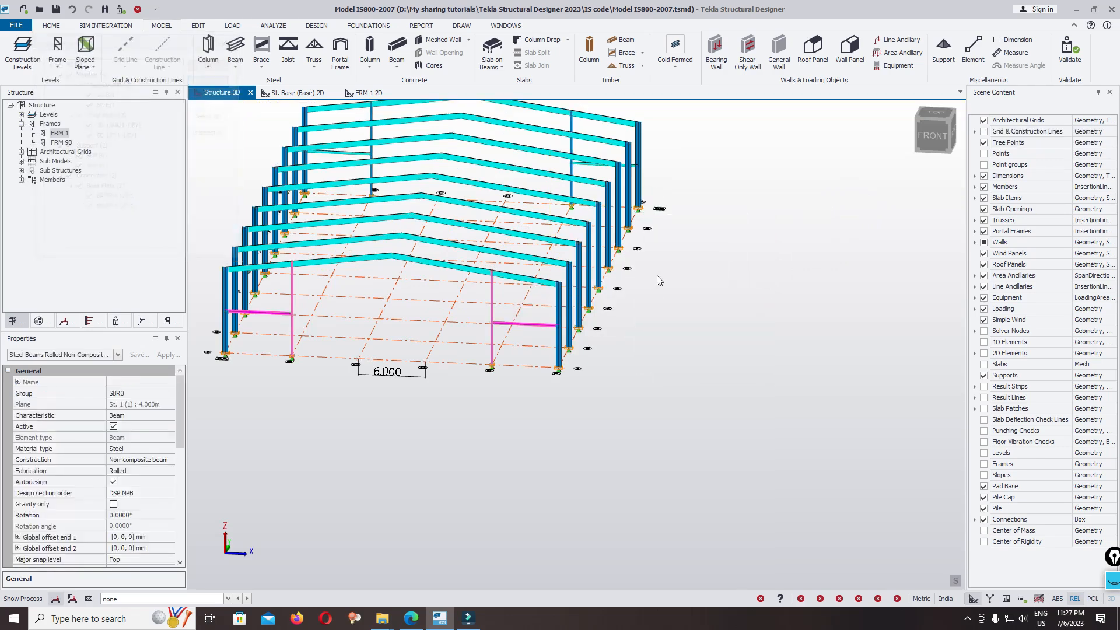
- Inspect the end-frame columns and beams and the overall steel structure from several angles in 3D
scroll(665, 268, "down", 3)
middle_click_drag(670, 258, 530, 219)
middle_click_drag(785, 381, 730, 387)
middle_click_drag(552, 363, 560, 433)
scroll(489, 317, "up", 10)
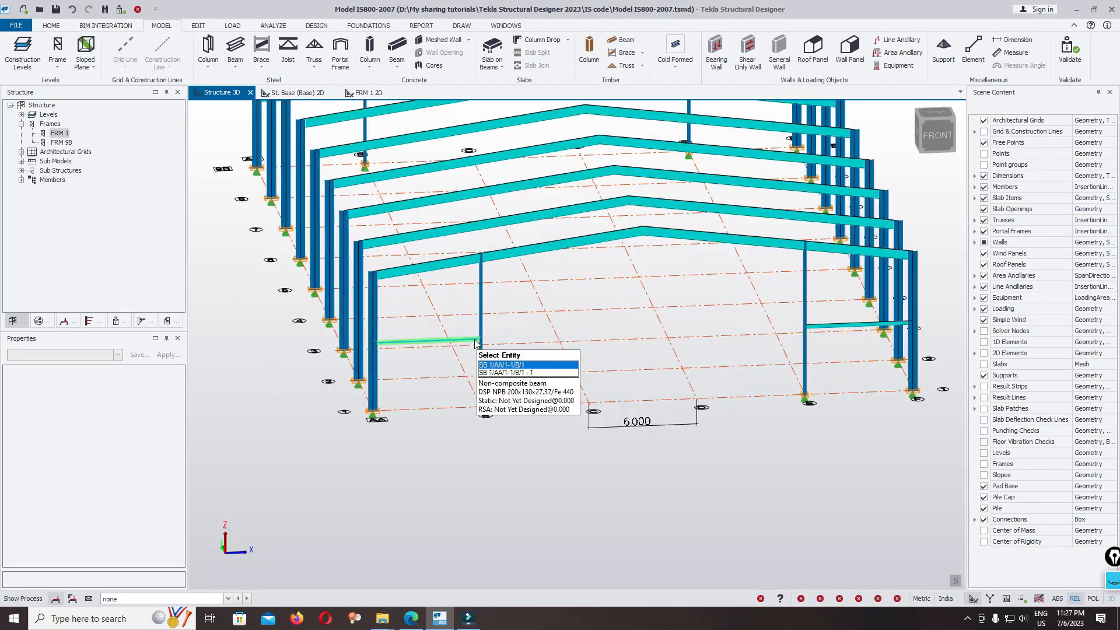
scroll(442, 298, "down", 10)
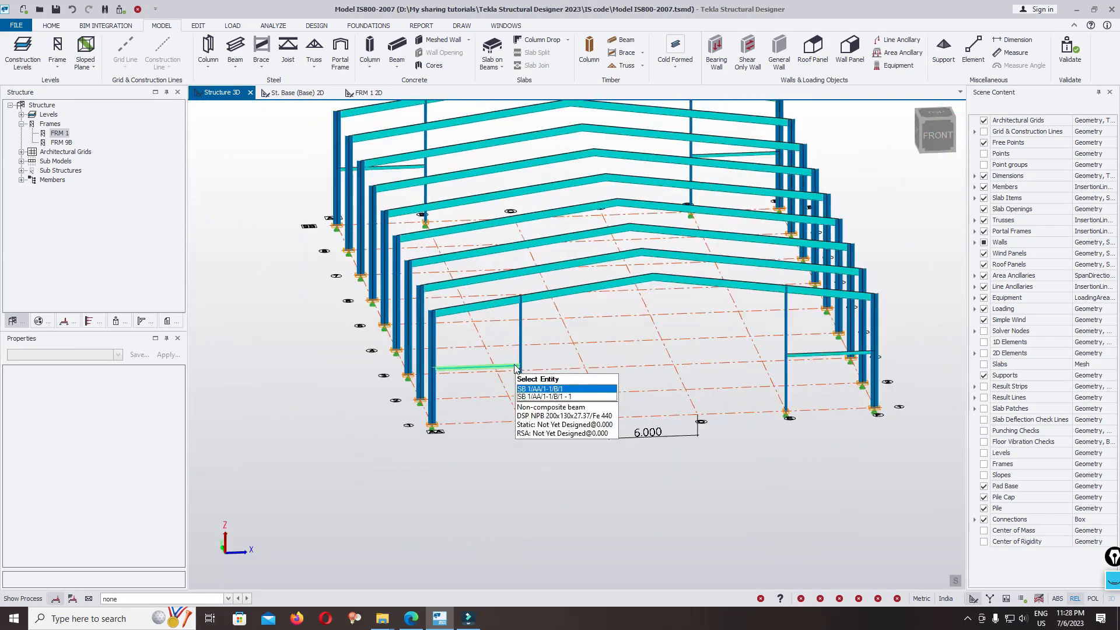
middle_click_drag(783, 420, 614, 440)
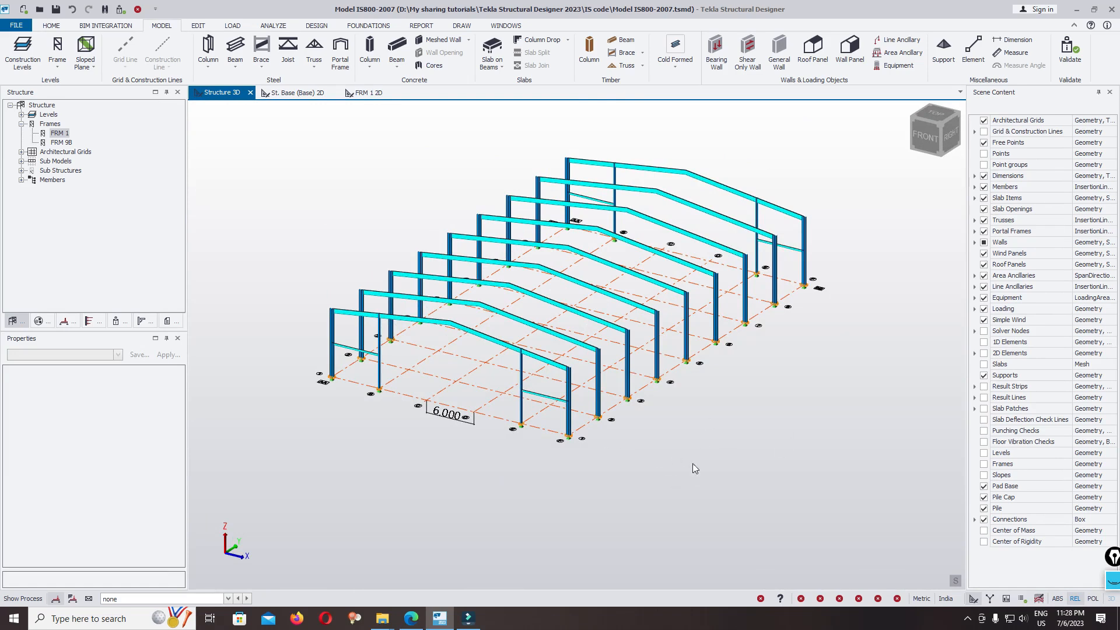
left_click(969, 620)
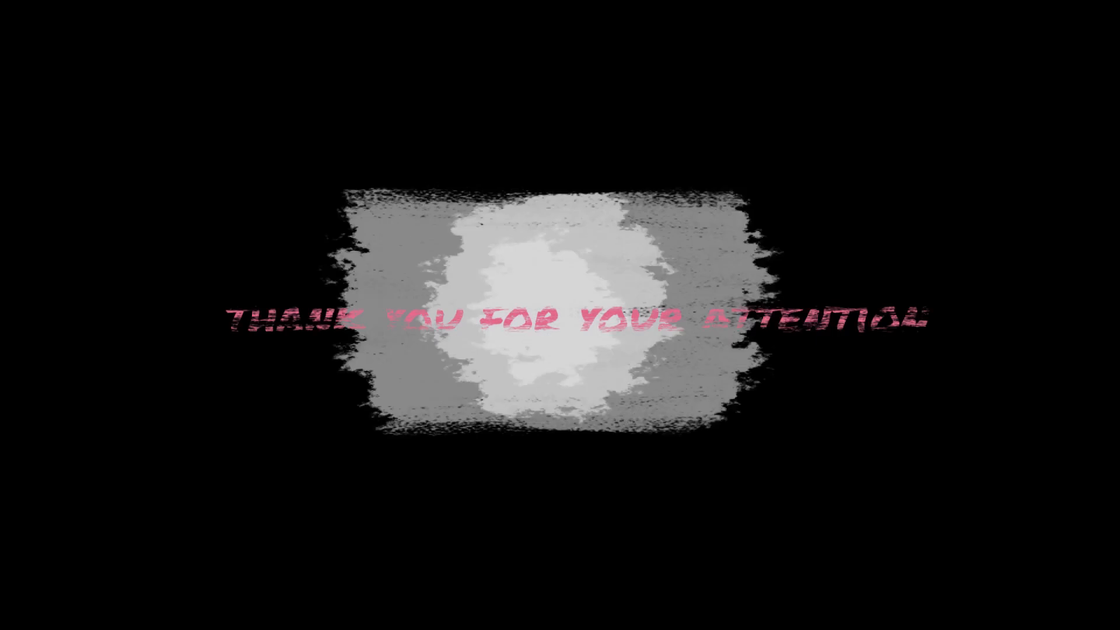